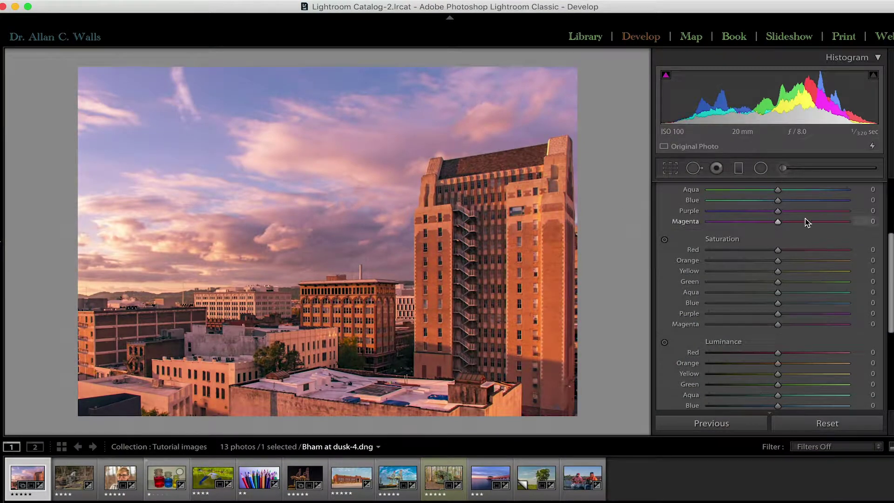
Step: Scroll the right panel to HSL/Color and enable the Luminance targeted adjustment tool
{"action": "scroll", "coordinate": [812, 208], "scroll_direction": "up", "scroll_amount": 3}
{"action": "scroll", "coordinate": [812, 208], "scroll_direction": "up", "scroll_amount": 2}
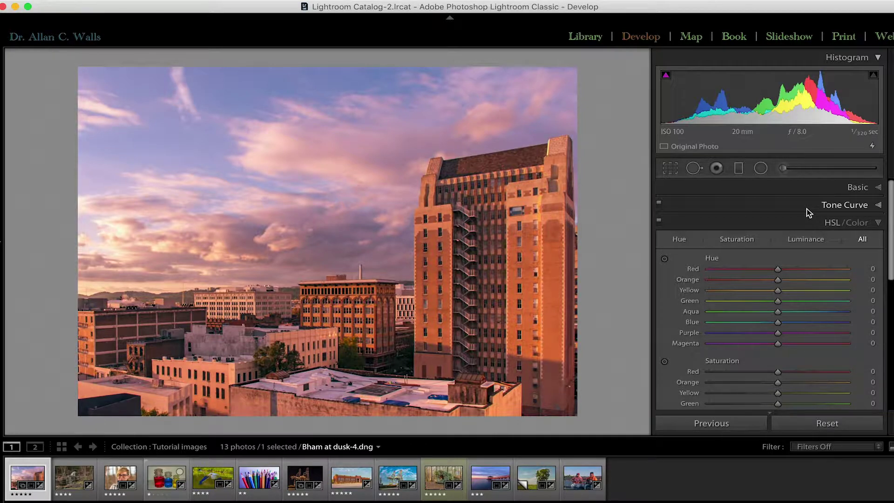
{"action": "scroll", "coordinate": [808, 213], "scroll_direction": "down", "scroll_amount": 3}
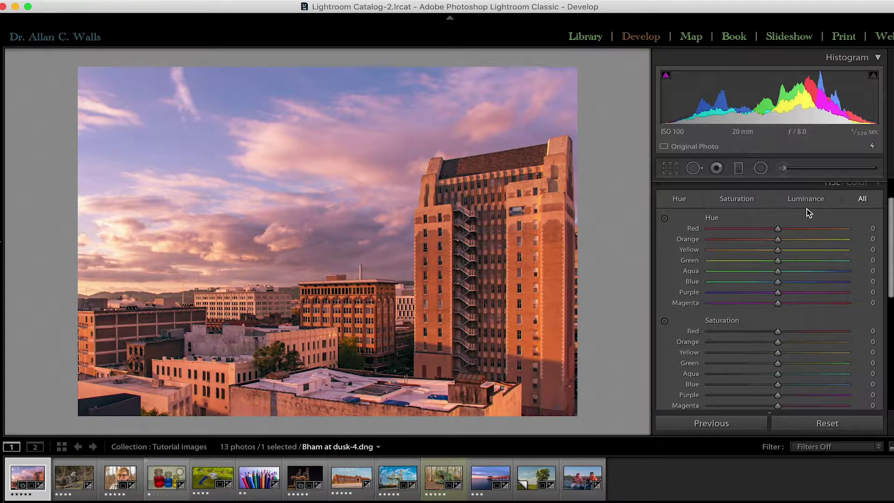
{"action": "scroll", "coordinate": [809, 213], "scroll_direction": "up", "scroll_amount": 1}
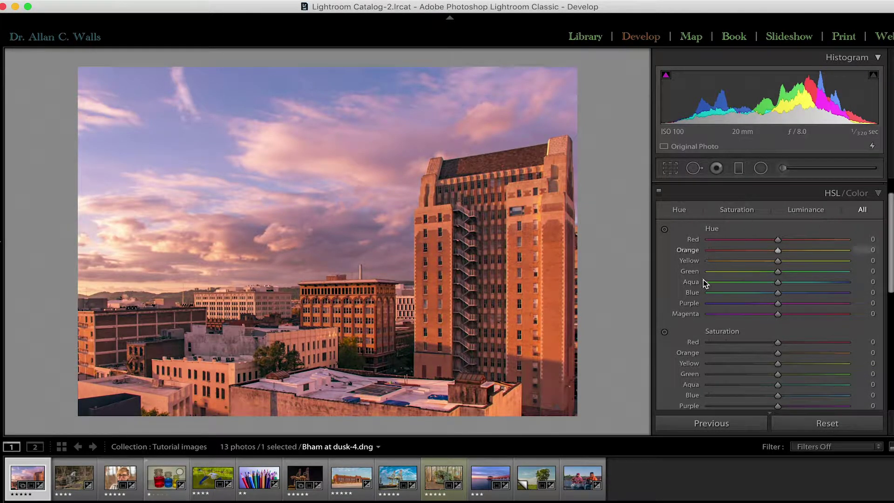
{"action": "scroll", "coordinate": [703, 295], "scroll_direction": "down", "scroll_amount": 1}
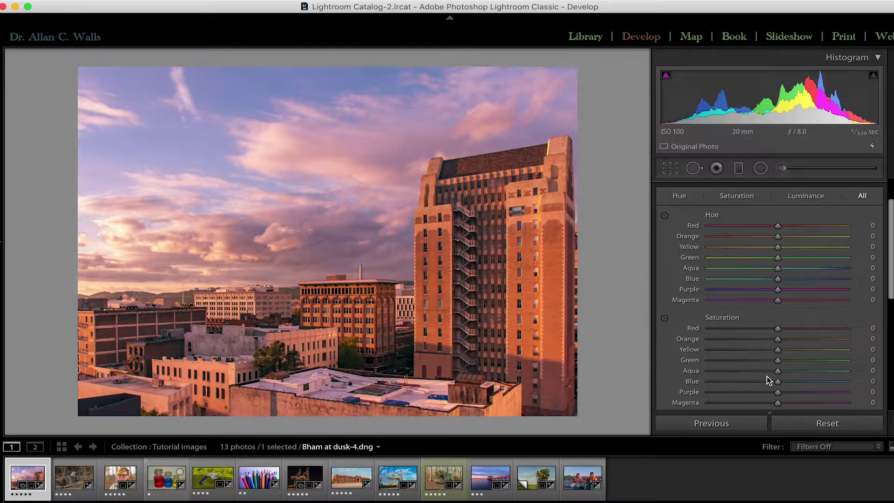
{"action": "scroll", "coordinate": [767, 376], "scroll_direction": "down", "scroll_amount": 12}
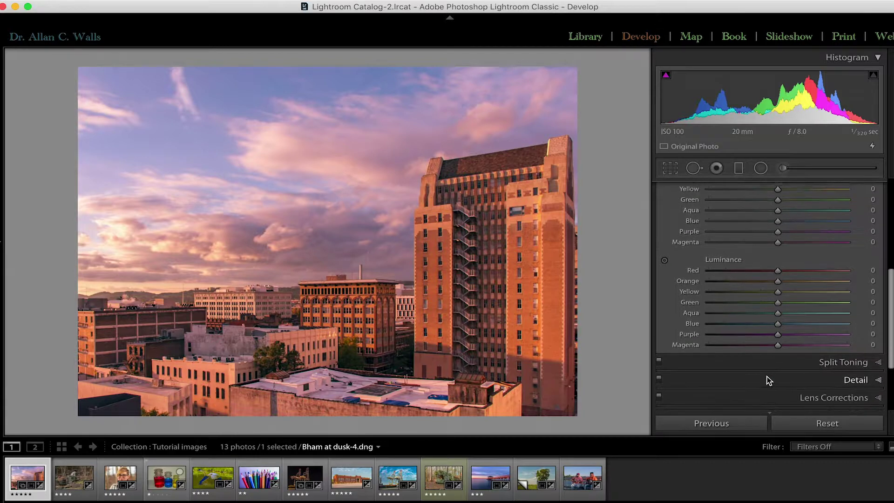
{"action": "scroll", "coordinate": [767, 376], "scroll_direction": "up", "scroll_amount": 4}
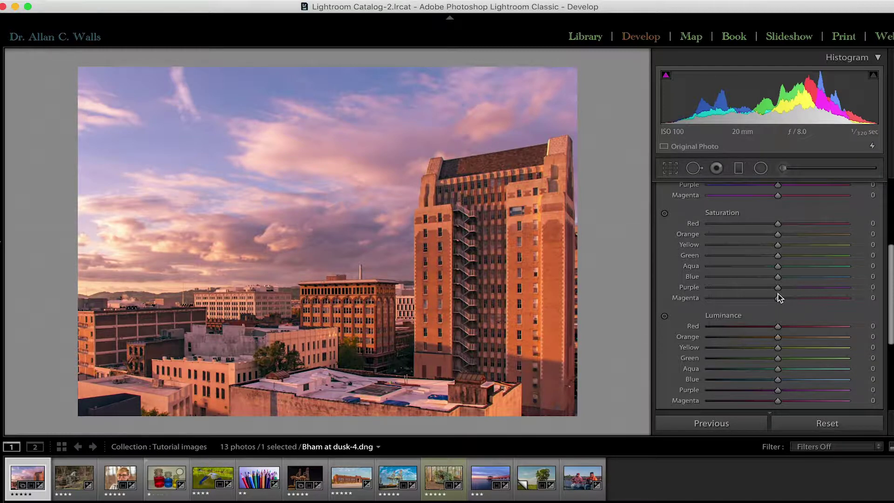
{"action": "scroll", "coordinate": [780, 298], "scroll_direction": "up", "scroll_amount": 6}
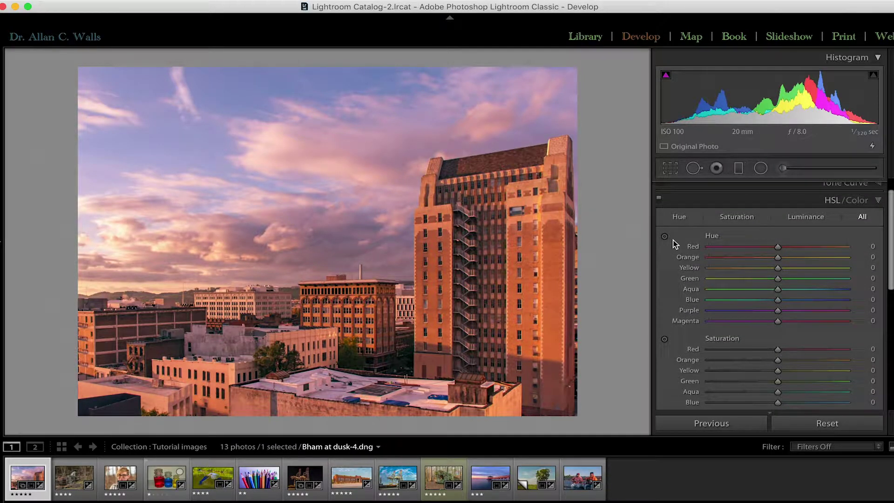
{"action": "scroll", "coordinate": [687, 331], "scroll_direction": "down", "scroll_amount": 5}
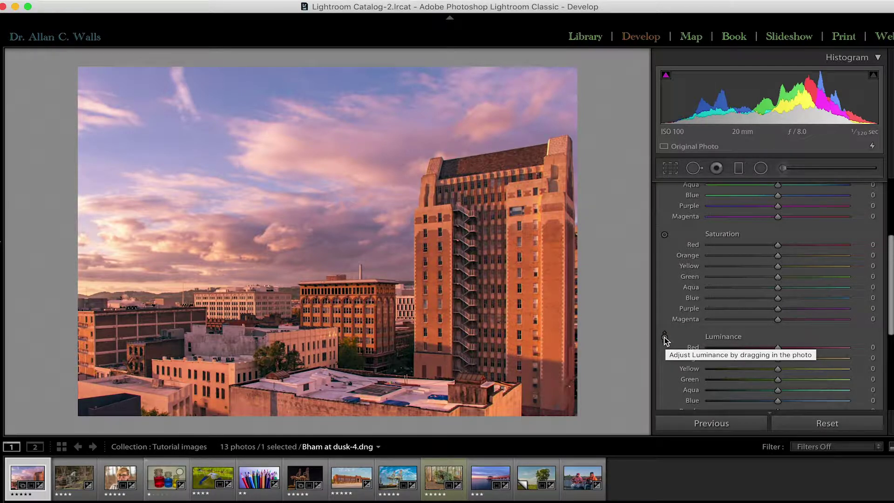
{"action": "left_click", "coordinate": [664, 339]}
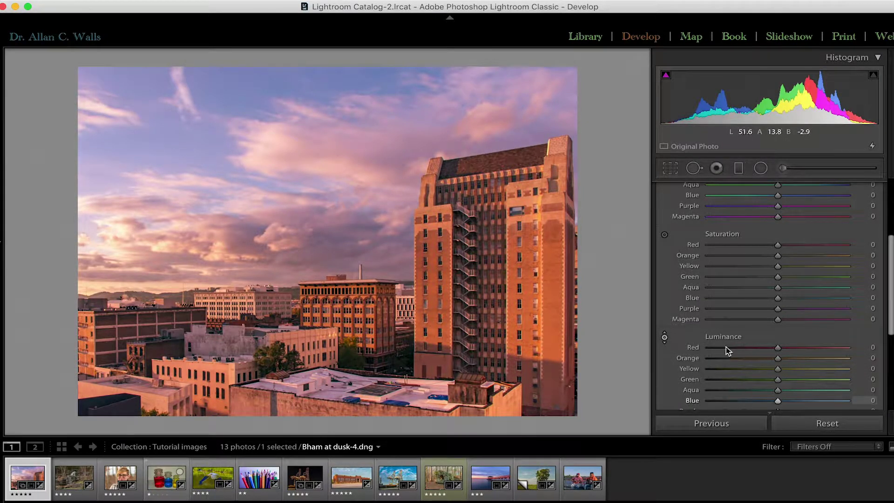
Step: Deactivate the Luminance targeted adjustment tool, leaving every HSL value at 0
{"action": "left_click", "coordinate": [665, 337]}
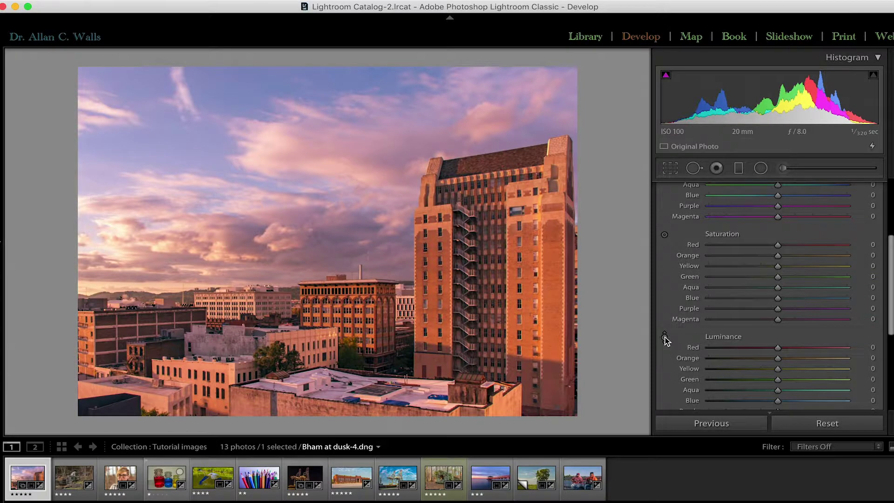
{"action": "scroll", "coordinate": [767, 254], "scroll_direction": "up", "scroll_amount": 4}
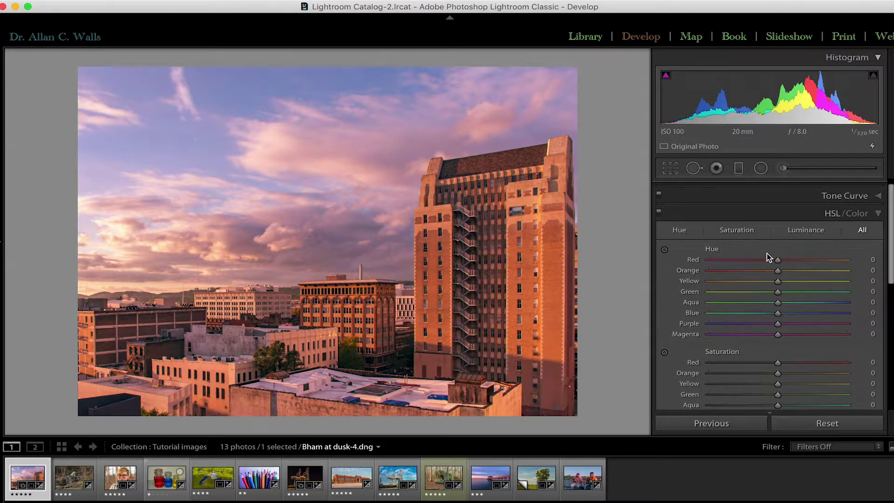
{"action": "scroll", "coordinate": [767, 254], "scroll_direction": "down", "scroll_amount": 3}
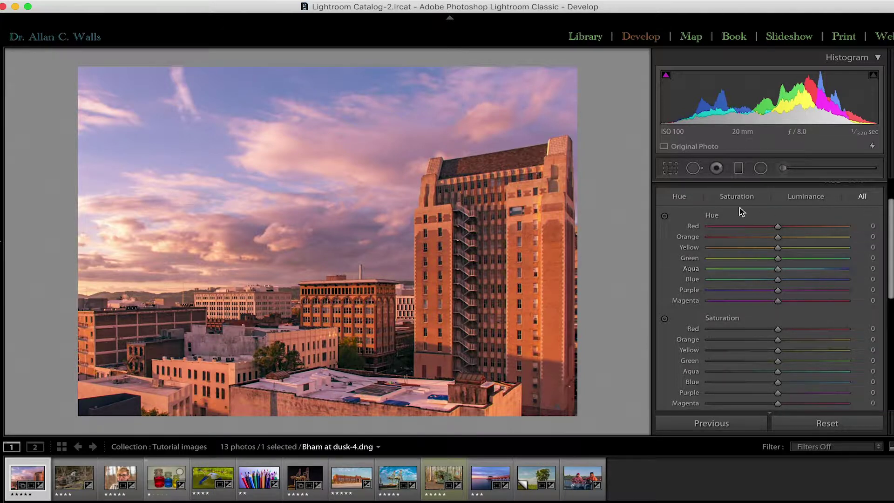
Step: View the Hue, Saturation and Luminance tabs in turn, then switch HSL to Color view
{"action": "left_click", "coordinate": [679, 197]}
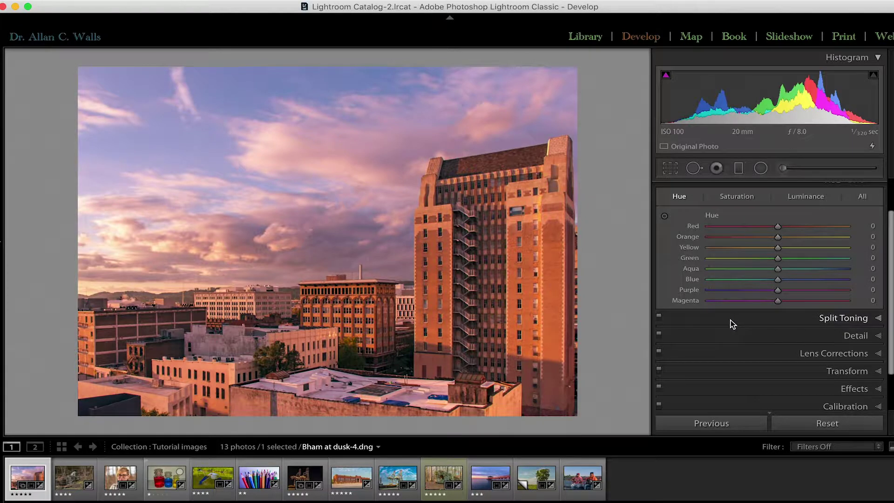
{"action": "left_click", "coordinate": [740, 197]}
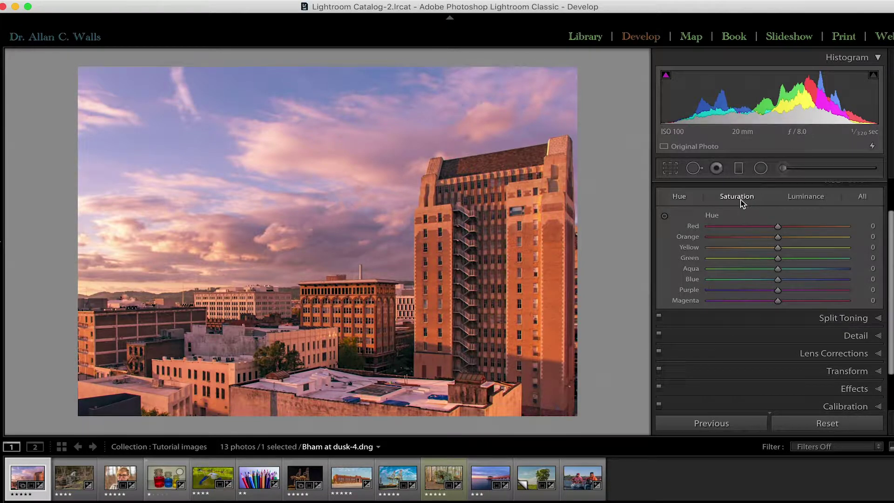
{"action": "left_click", "coordinate": [813, 197]}
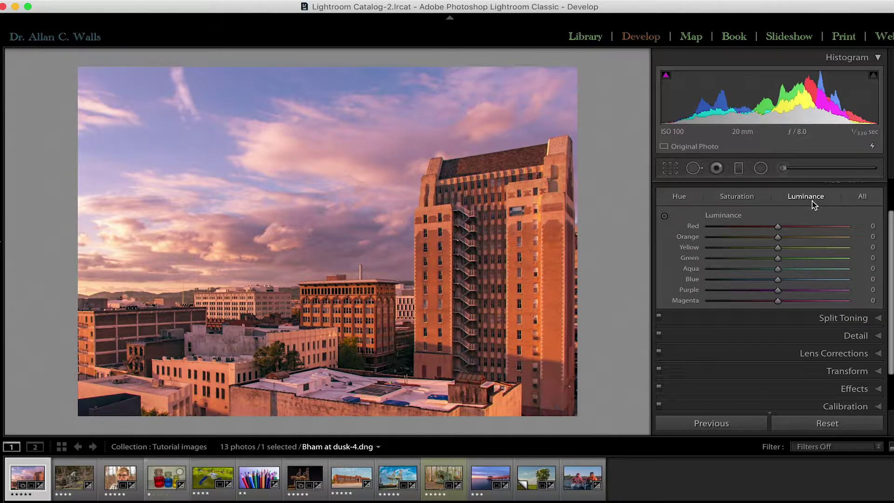
{"action": "scroll", "coordinate": [816, 200], "scroll_direction": "up", "scroll_amount": 1}
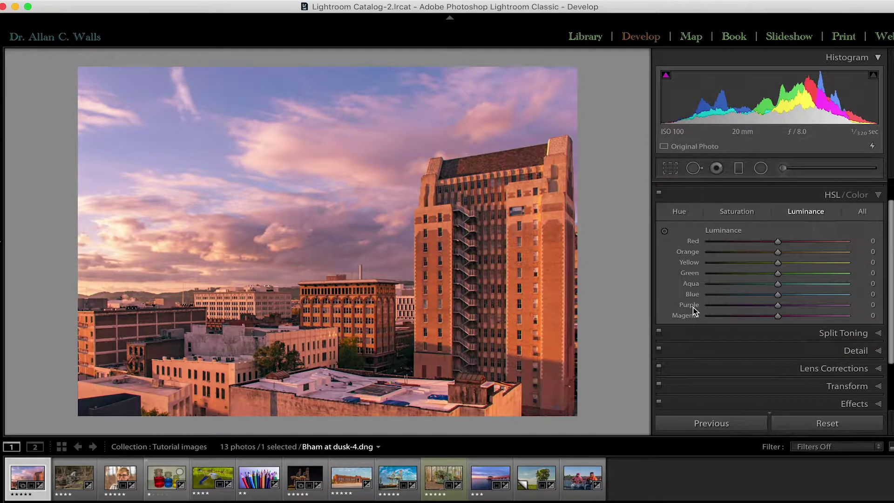
{"action": "left_click", "coordinate": [857, 194]}
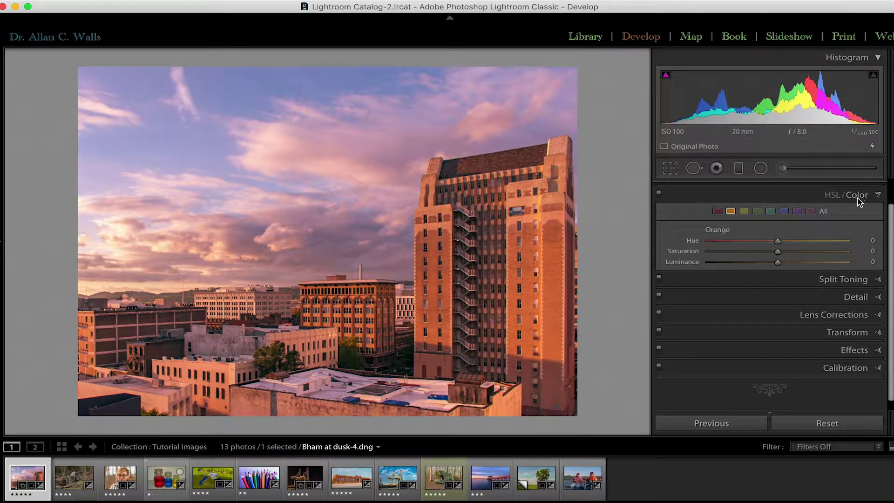
Step: In Color view, show the Yellow and Green swatches, then All colours, and return to HSL view
{"action": "left_click", "coordinate": [744, 213]}
{"action": "left_click", "coordinate": [757, 212]}
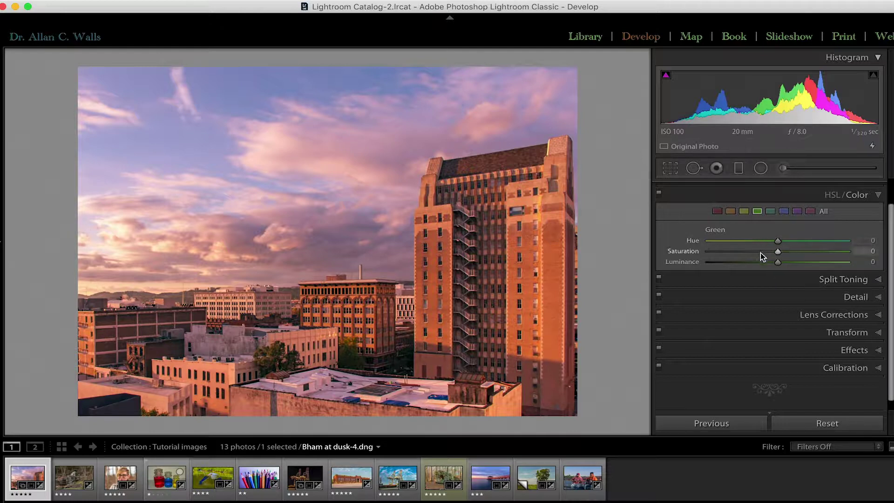
{"action": "left_click", "coordinate": [824, 211]}
{"action": "scroll", "coordinate": [805, 294], "scroll_direction": "down", "scroll_amount": 5}
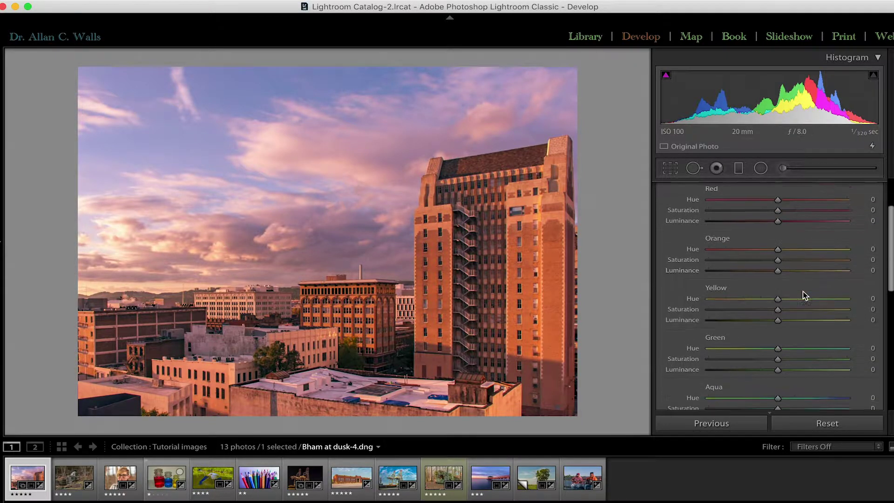
{"action": "scroll", "coordinate": [805, 291], "scroll_direction": "up", "scroll_amount": 4}
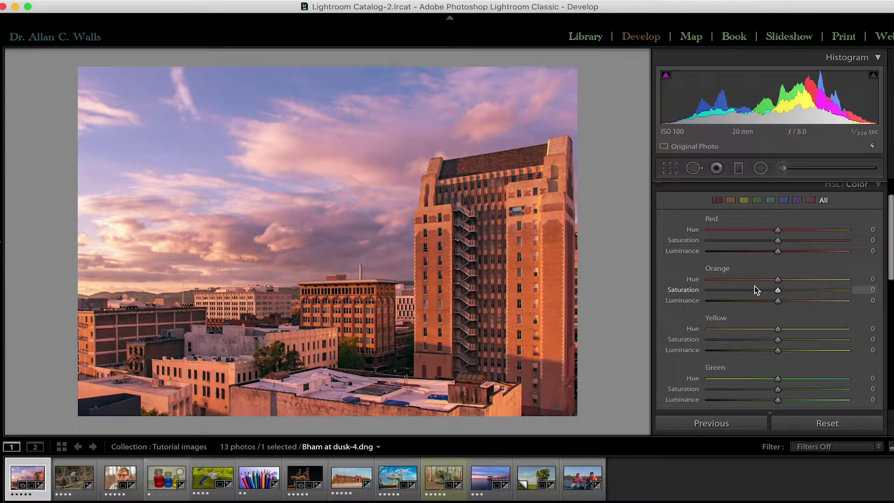
{"action": "scroll", "coordinate": [784, 243], "scroll_direction": "up", "scroll_amount": 4}
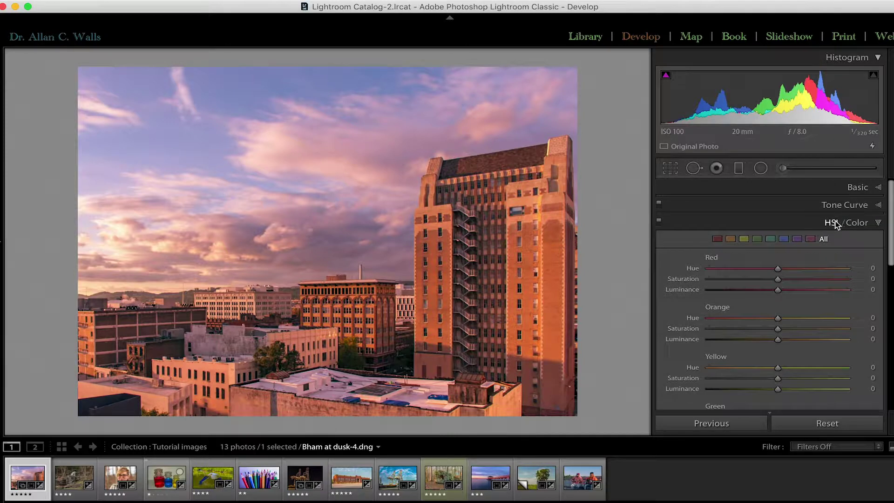
{"action": "left_click", "coordinate": [832, 223]}
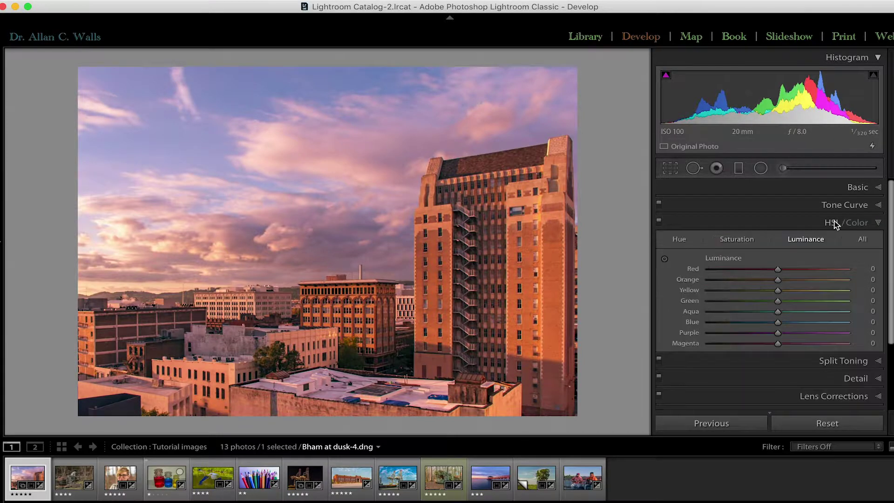
Step: Show the Hue, Saturation and Luminance groups for all eight colours together under All
{"action": "left_click", "coordinate": [863, 241]}
{"action": "scroll", "coordinate": [863, 241], "scroll_direction": "down", "scroll_amount": 3}
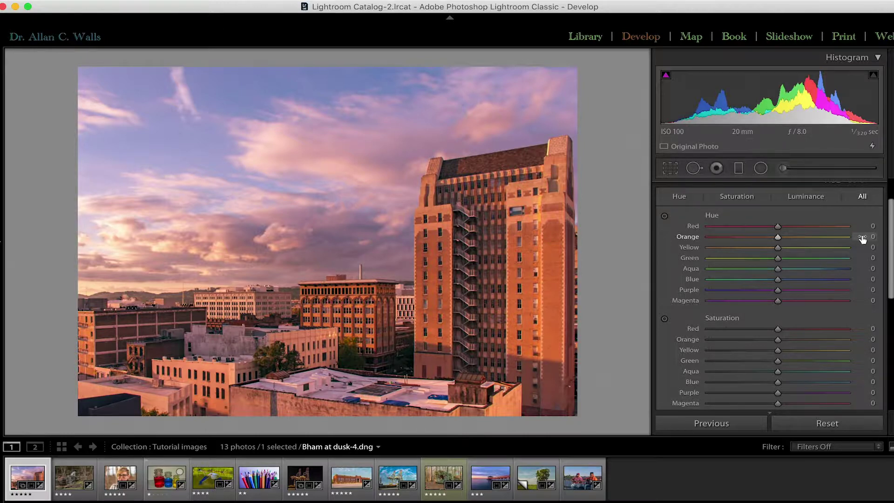
{"action": "scroll", "coordinate": [863, 238], "scroll_direction": "down", "scroll_amount": 1}
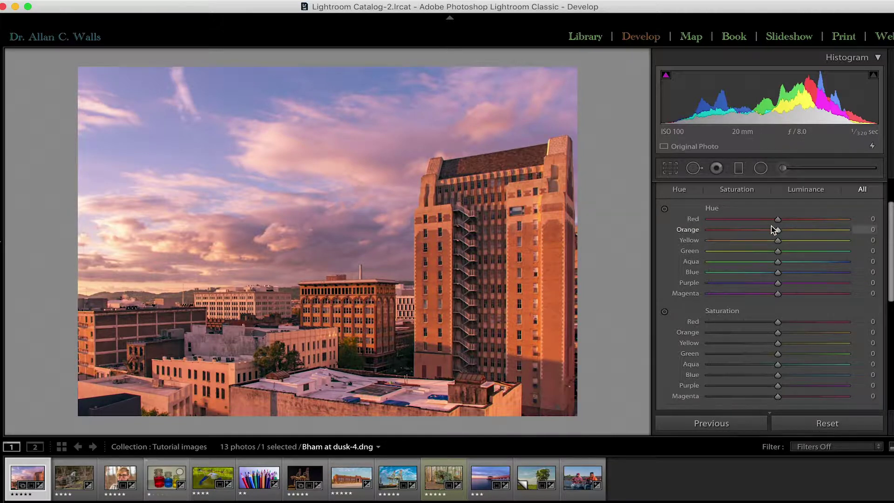
{"action": "left_click_drag", "start_coordinate": [778, 218], "coordinate": [859, 218]}
{"action": "left_click_drag", "start_coordinate": [847, 220], "coordinate": [775, 217]}
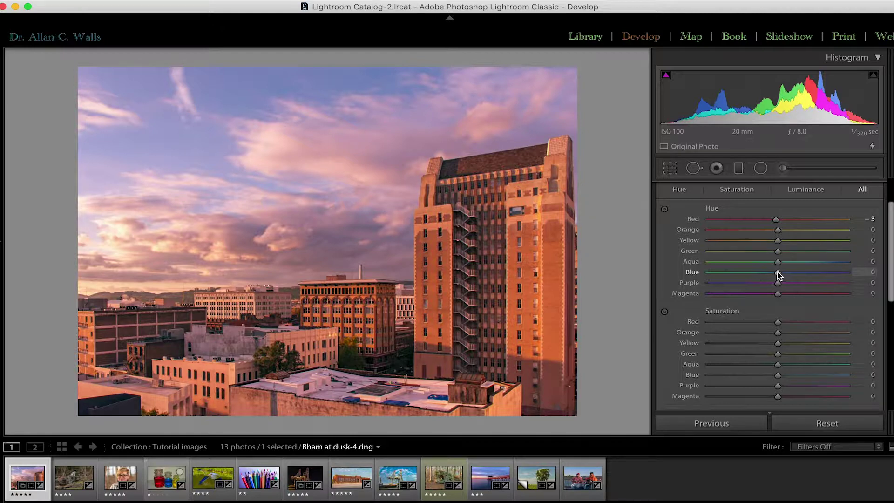
{"action": "left_click_drag", "start_coordinate": [778, 274], "coordinate": [860, 270]}
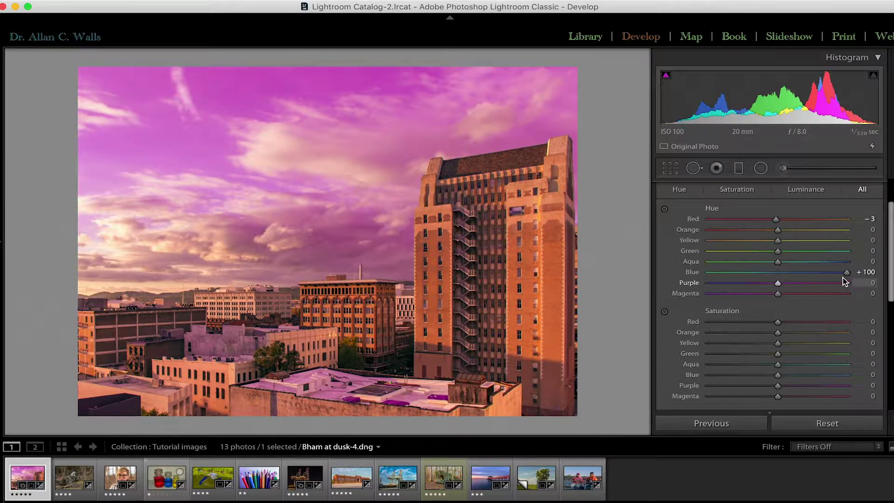
{"action": "left_click_drag", "start_coordinate": [846, 272], "coordinate": [697, 275]}
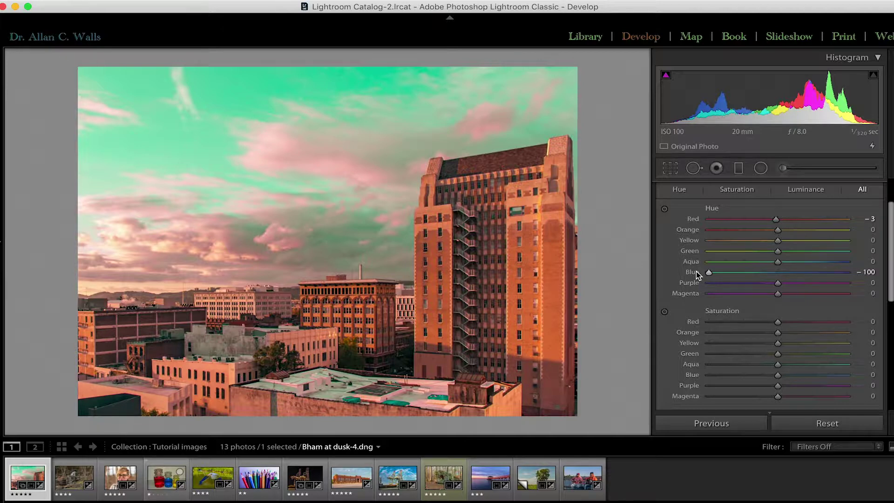
{"action": "left_click_drag", "start_coordinate": [709, 272], "coordinate": [777, 275]}
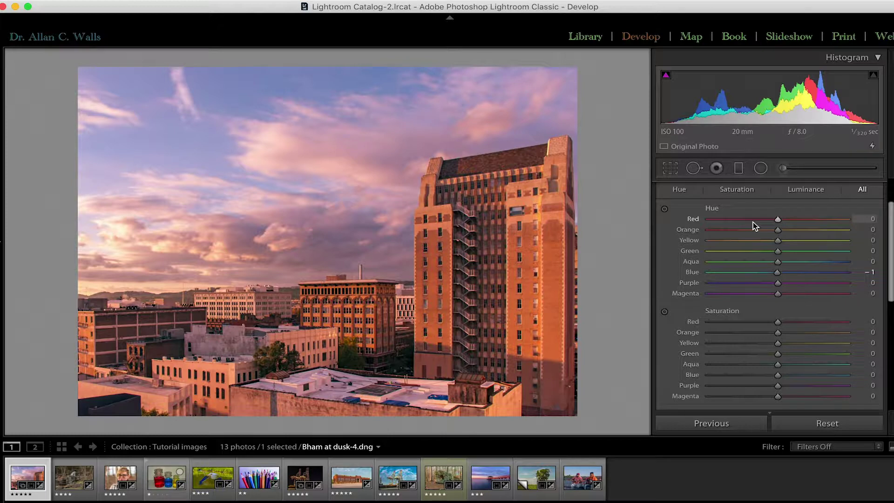
{"action": "double_click", "coordinate": [713, 209]}
{"action": "scroll", "coordinate": [727, 318], "scroll_direction": "down", "scroll_amount": 3}
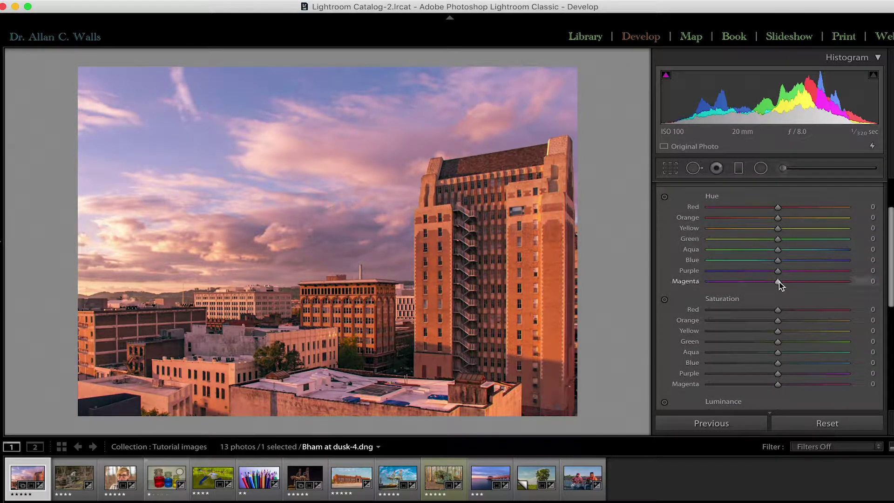
Step: Use the Hue targeted adjustment tool on the sky, settling Aqua hue at -6
{"action": "left_click", "coordinate": [664, 197]}
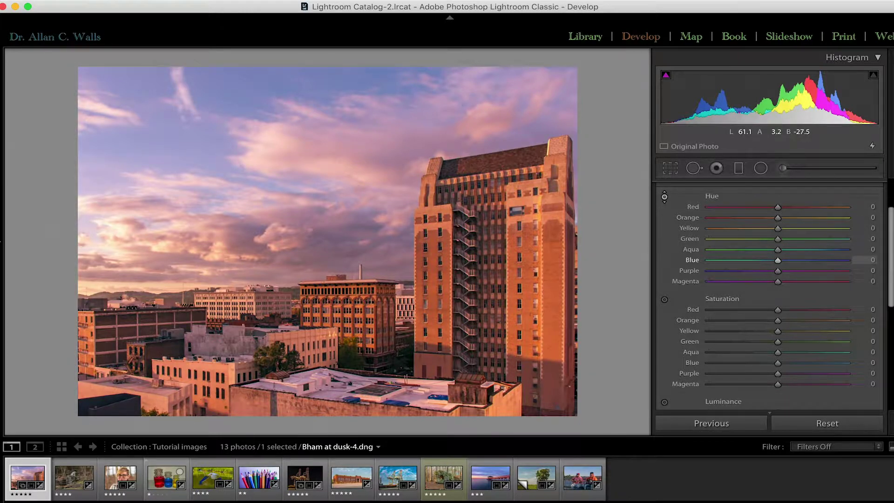
{"action": "mouse_move", "coordinate": [260, 140]}
{"action": "left_mouse_down"}
{"action": "mouse_move", "coordinate": [260, 94]}
{"action": "mouse_move", "coordinate": [261, 182]}
{"action": "mouse_move", "coordinate": [260, 123]}
{"action": "left_mouse_up"}
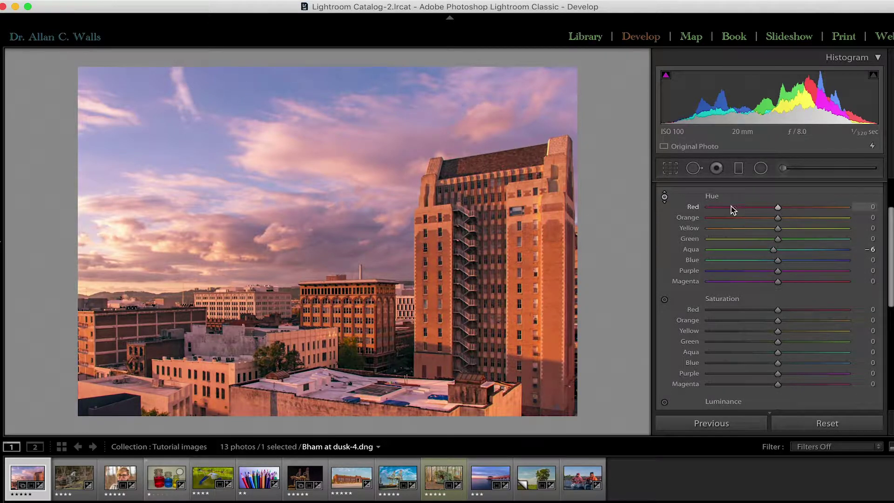
Step: Reset all Hue sliders, including Aqua's -6, back to 0
{"action": "double_click", "coordinate": [713, 196]}
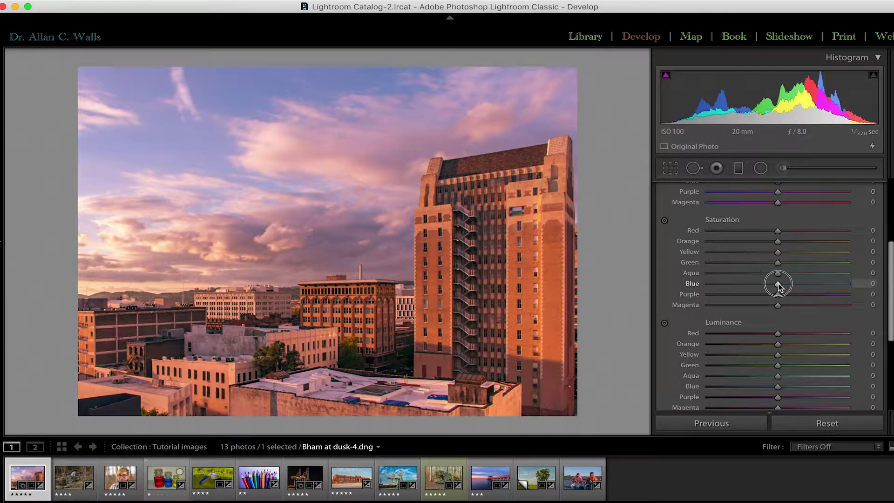
Step: Try Blue saturation at +100 and 0, then set it to -100 so the sky turns pink
{"action": "left_click_drag", "start_coordinate": [778, 284], "coordinate": [867, 284]}
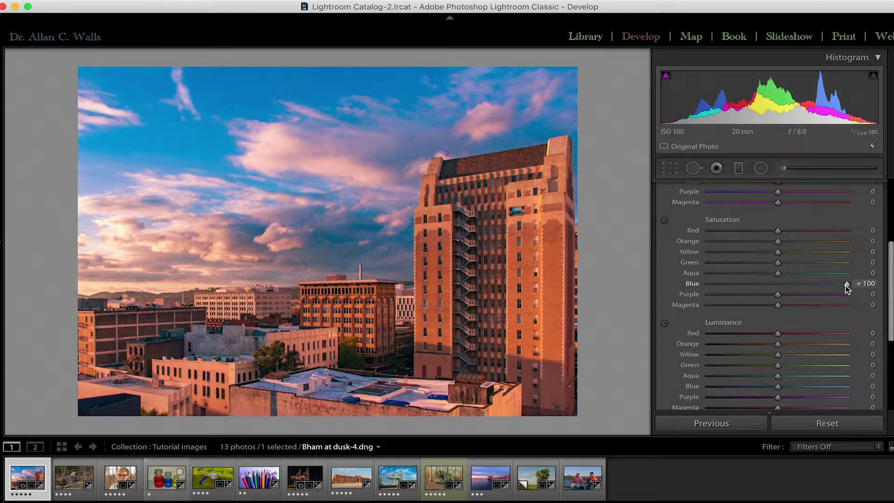
{"action": "left_click_drag", "start_coordinate": [846, 284], "coordinate": [777, 282]}
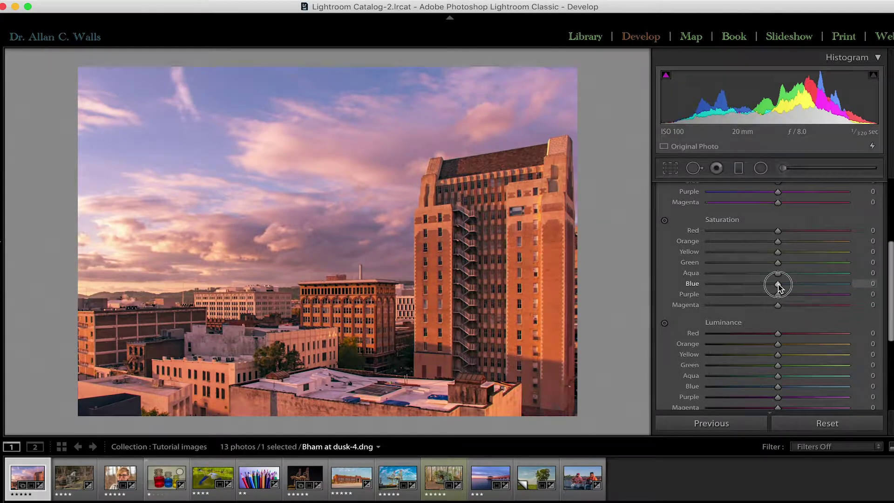
{"action": "left_click_drag", "start_coordinate": [778, 286], "coordinate": [678, 289]}
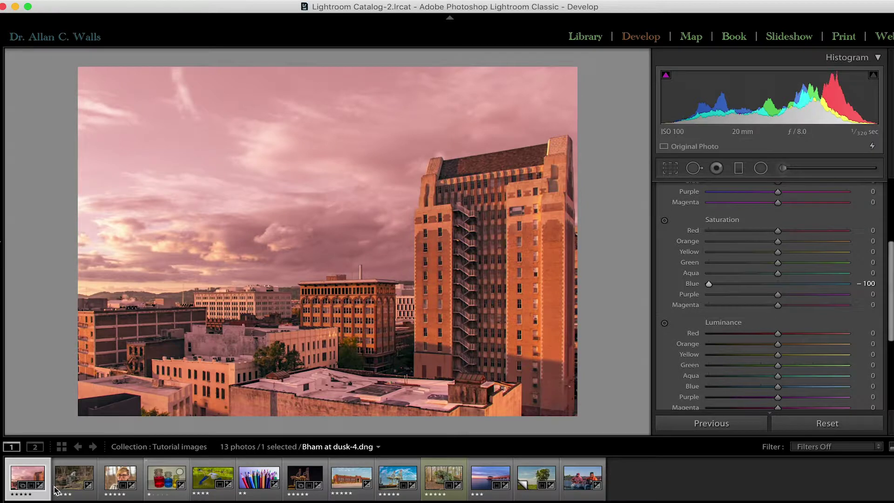
Step: On the coloured-bottles photo, try desaturating Red and Yellow, then return Red to 0
{"action": "left_click", "coordinate": [166, 480]}
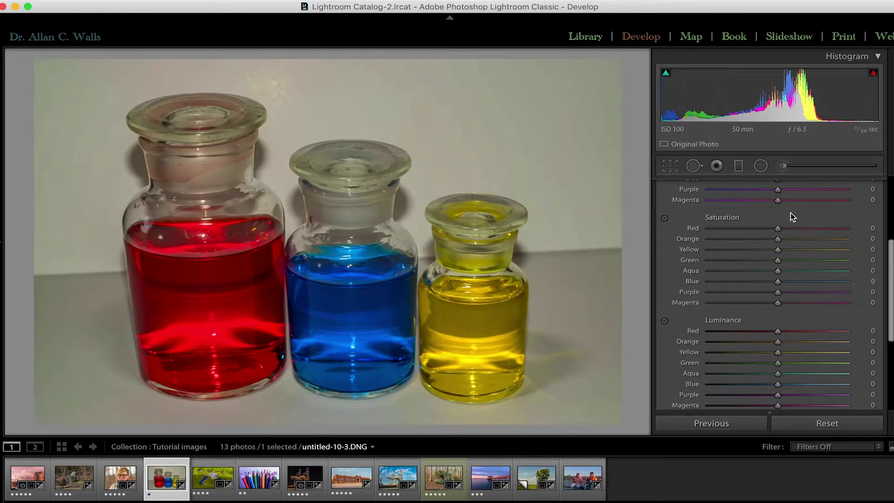
{"action": "mouse_move", "coordinate": [778, 228]}
{"action": "left_mouse_down"}
{"action": "mouse_move", "coordinate": [666, 233]}
{"action": "mouse_move", "coordinate": [781, 228]}
{"action": "left_mouse_up"}
{"action": "mouse_move", "coordinate": [778, 250]}
{"action": "left_mouse_down"}
{"action": "mouse_move", "coordinate": [677, 253]}
{"action": "mouse_move", "coordinate": [779, 252]}
{"action": "left_mouse_up"}
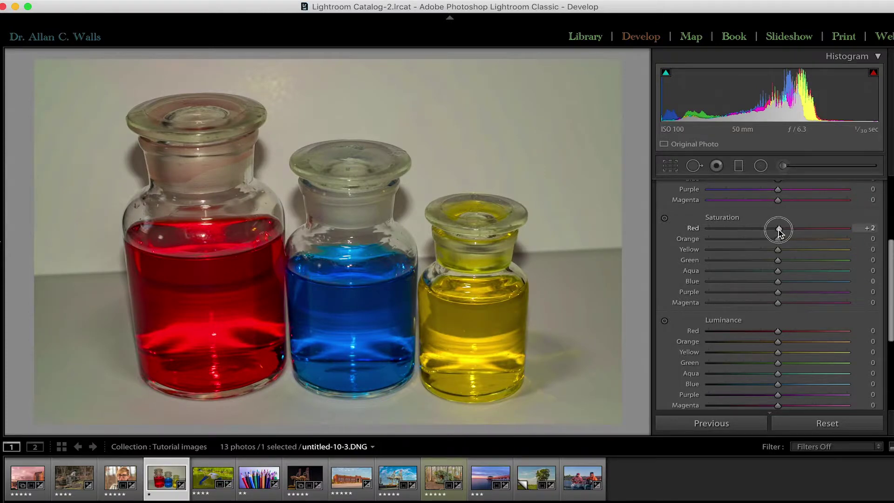
{"action": "left_click_drag", "start_coordinate": [779, 230], "coordinate": [777, 230]}
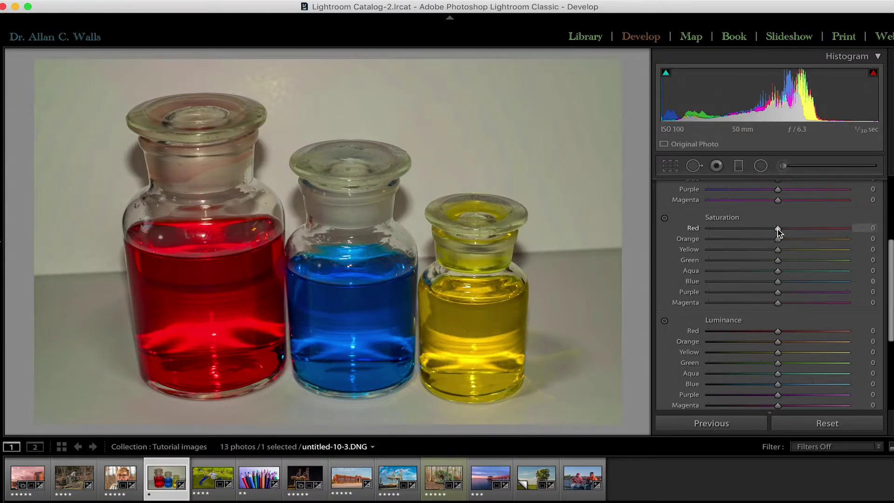
Step: Back on the dusk skyline photo, reset all Saturation sliders to 0
{"action": "left_click", "coordinate": [26, 476]}
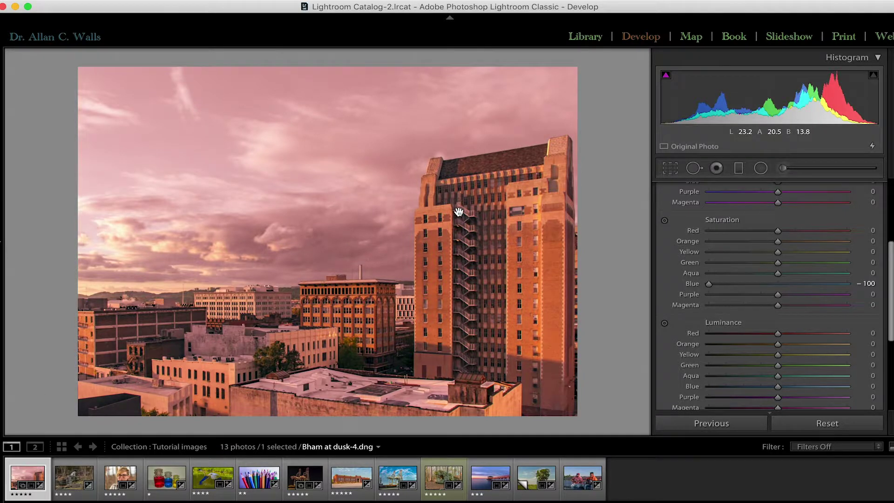
{"action": "scroll", "coordinate": [760, 278], "scroll_direction": "up", "scroll_amount": 3}
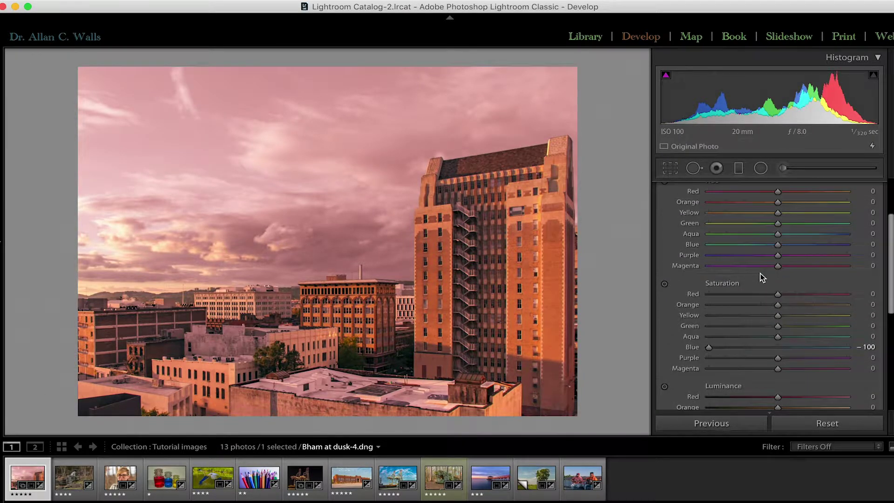
{"action": "double_click", "coordinate": [727, 284]}
{"action": "scroll", "coordinate": [728, 285], "scroll_direction": "down", "scroll_amount": 2}
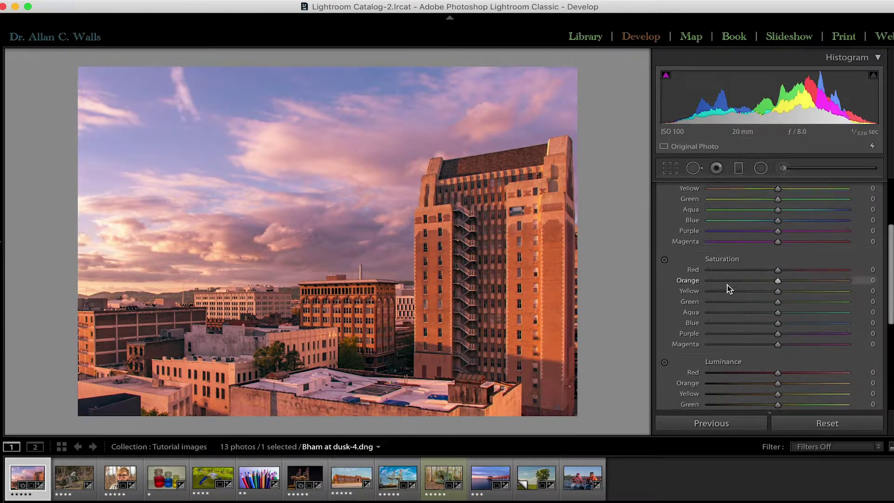
{"action": "scroll", "coordinate": [727, 285], "scroll_direction": "down", "scroll_amount": 1}
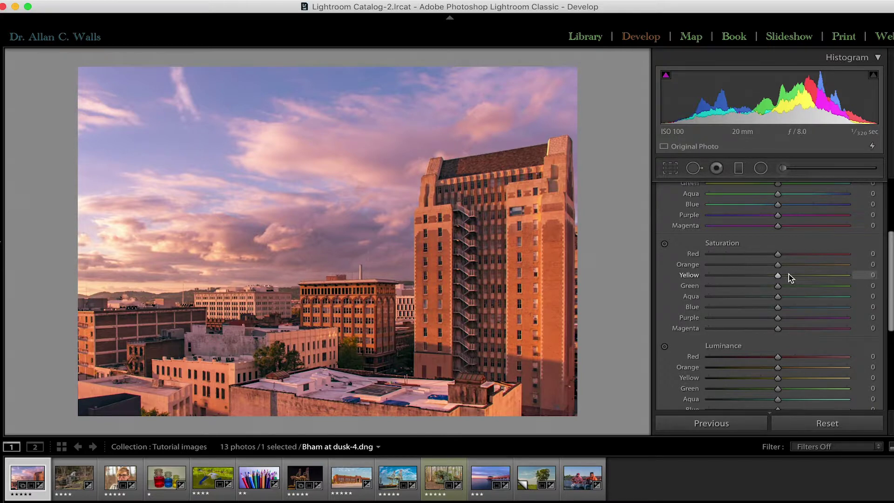
{"action": "scroll", "coordinate": [789, 274], "scroll_direction": "up", "scroll_amount": 3}
Step: Expand the Basic panel and test global Saturation at -100 before bringing it back up
{"action": "scroll", "coordinate": [789, 274], "scroll_direction": "up", "scroll_amount": 3}
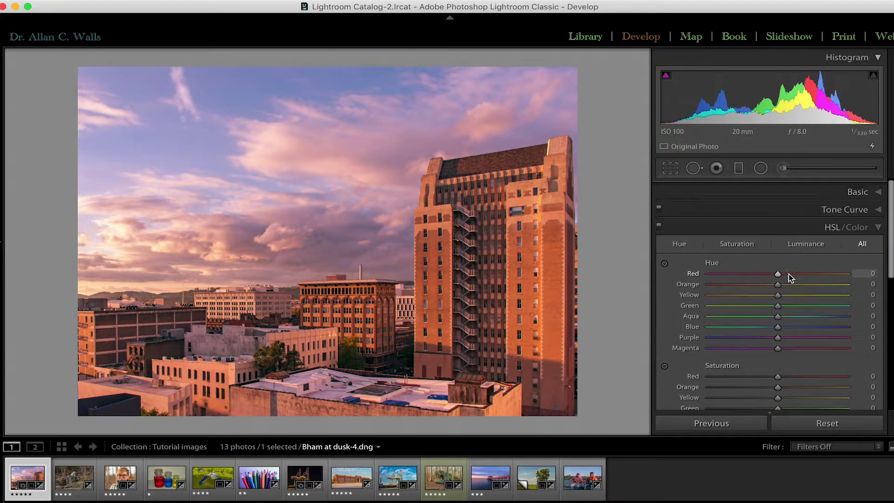
{"action": "left_click", "coordinate": [850, 187]}
{"action": "scroll", "coordinate": [799, 340], "scroll_direction": "down", "scroll_amount": 5}
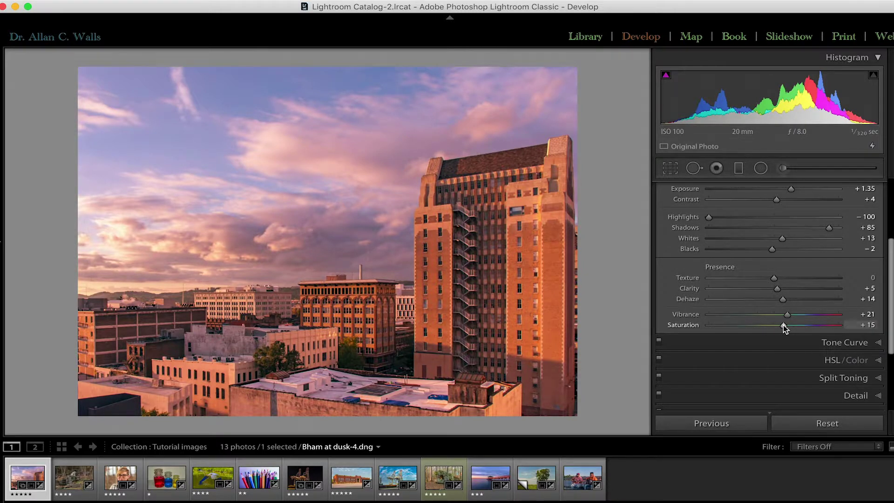
{"action": "left_click_drag", "start_coordinate": [785, 326], "coordinate": [692, 325]}
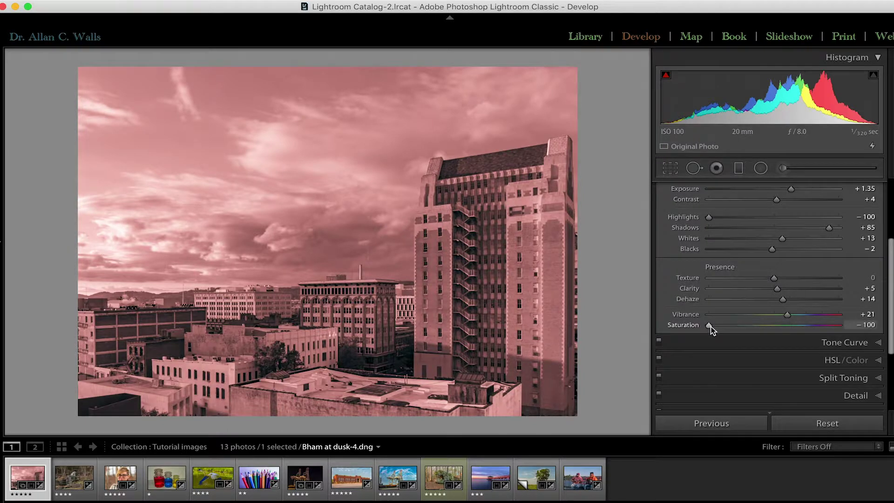
{"action": "left_click_drag", "start_coordinate": [708, 325], "coordinate": [783, 316]}
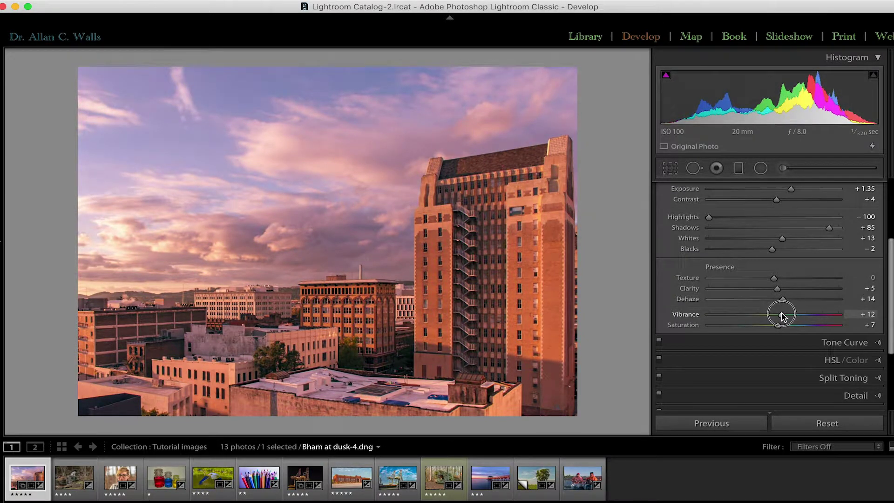
Step: Set global Vibrance to +14 and Saturation to +8
{"action": "left_click_drag", "start_coordinate": [783, 316], "coordinate": [782, 316]}
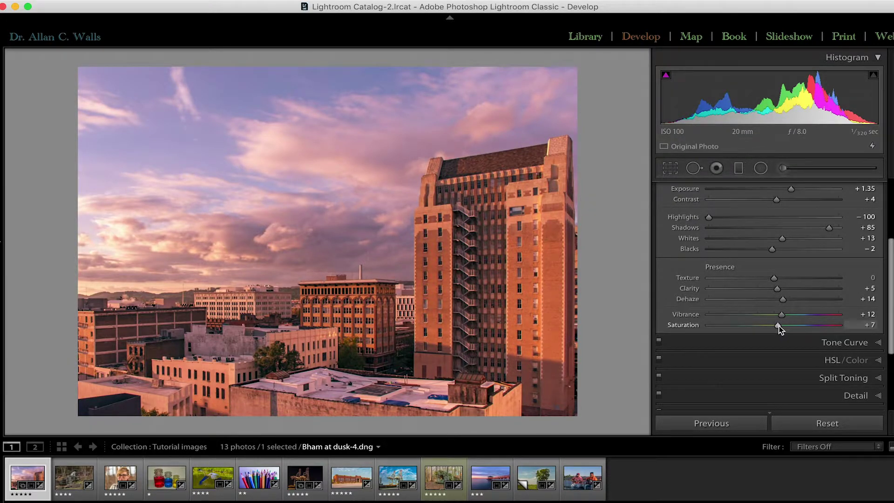
{"action": "mouse_move", "coordinate": [778, 325]}
{"action": "left_mouse_down"}
{"action": "mouse_move", "coordinate": [884, 328]}
{"action": "mouse_move", "coordinate": [781, 328]}
{"action": "left_mouse_up"}
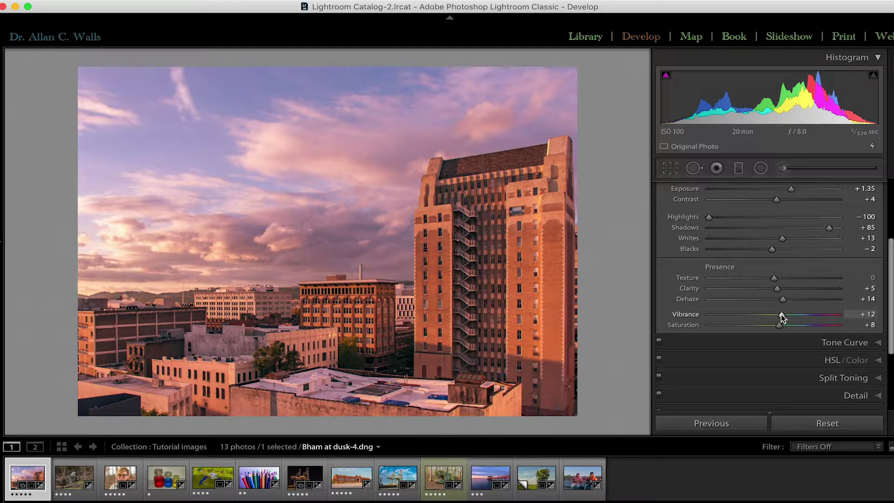
{"action": "left_click", "coordinate": [782, 317]}
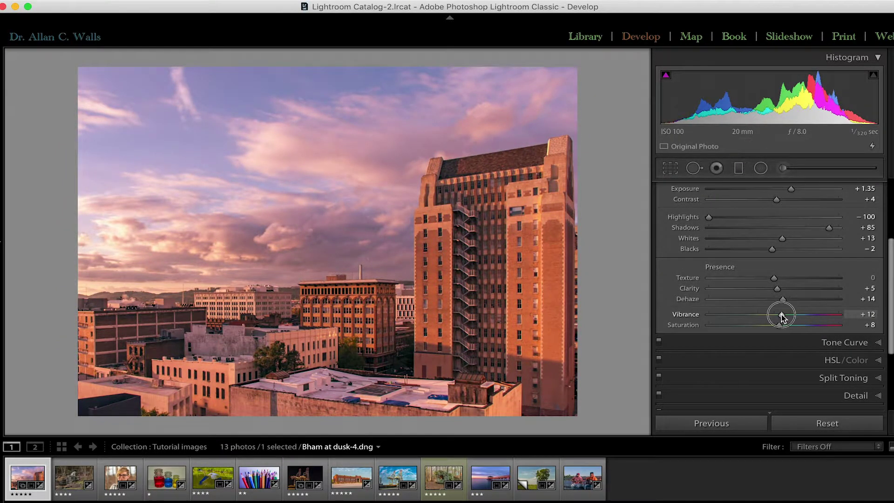
Step: In HSL/Color, set Orange Hue to -22 and Yellow Hue to -29
{"action": "left_click", "coordinate": [786, 363]}
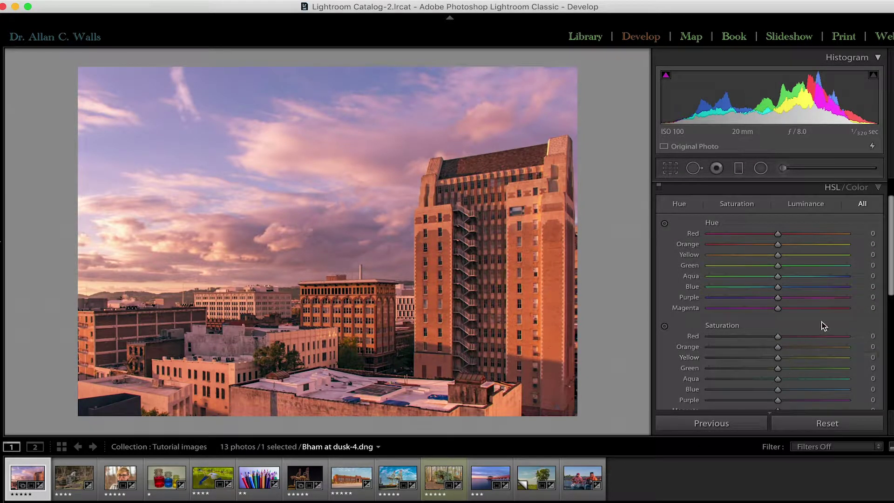
{"action": "scroll", "coordinate": [821, 326], "scroll_direction": "down", "scroll_amount": 2}
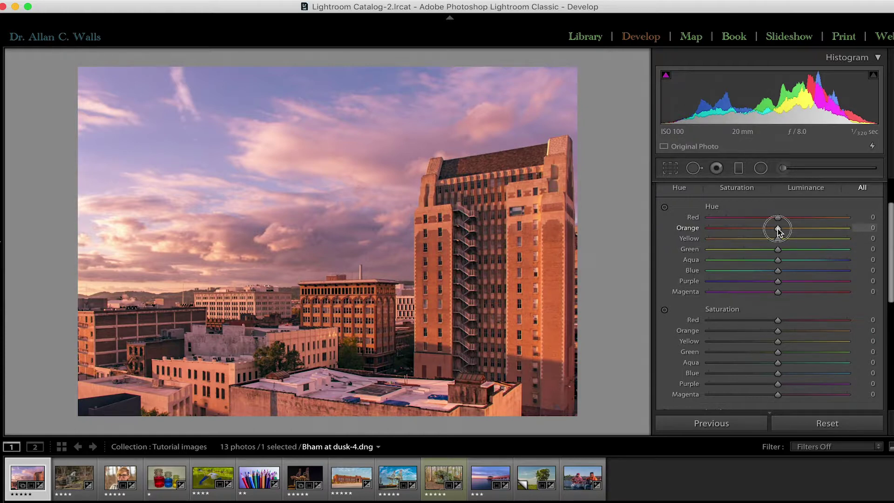
{"action": "left_click_drag", "start_coordinate": [778, 229], "coordinate": [764, 230]}
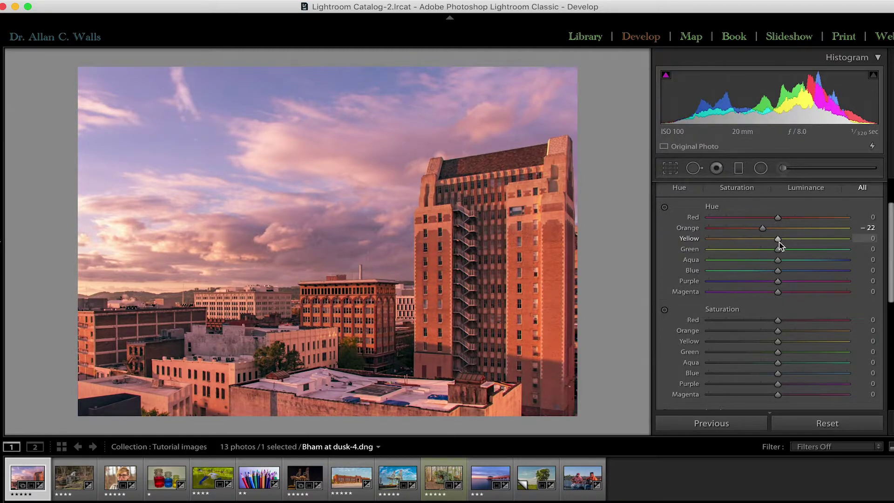
{"action": "left_click", "coordinate": [778, 241]}
{"action": "left_click_drag", "start_coordinate": [778, 241], "coordinate": [759, 243]}
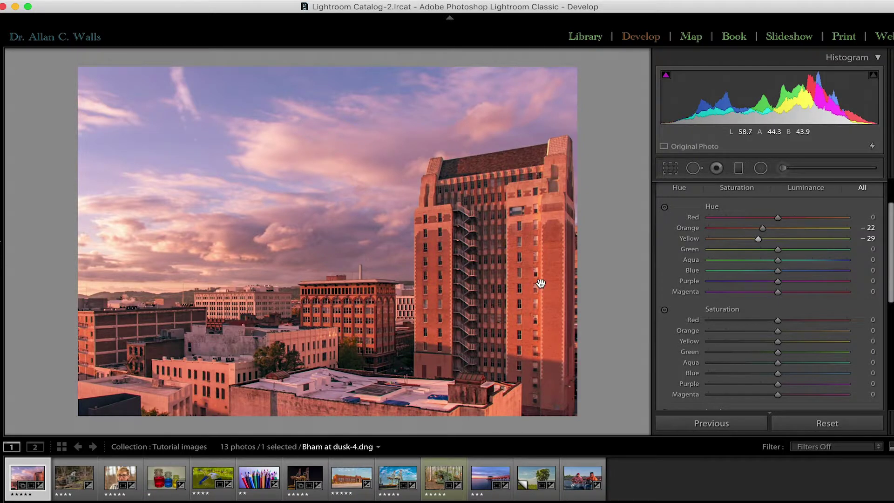
Step: Raise HSL Saturation: Blue +19, Orange +20, Red +2, and Yellow slightly
{"action": "scroll", "coordinate": [711, 295], "scroll_direction": "down", "scroll_amount": 5}
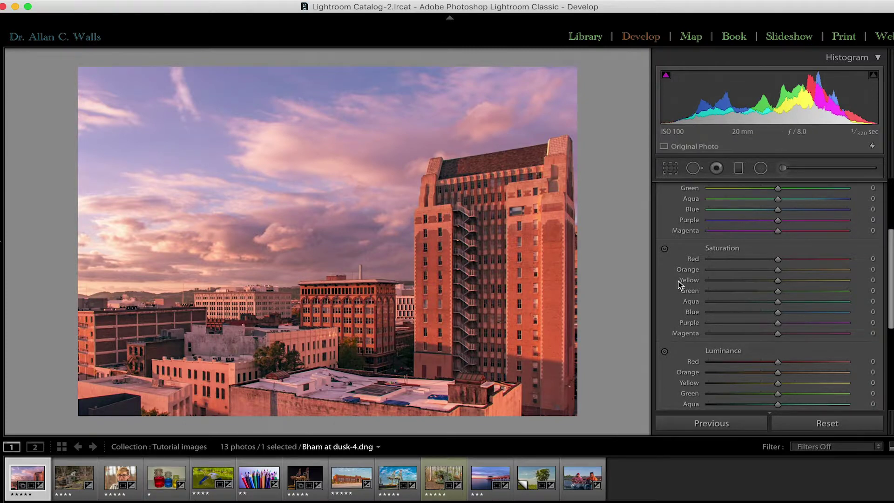
{"action": "left_click_drag", "start_coordinate": [778, 312], "coordinate": [792, 313]}
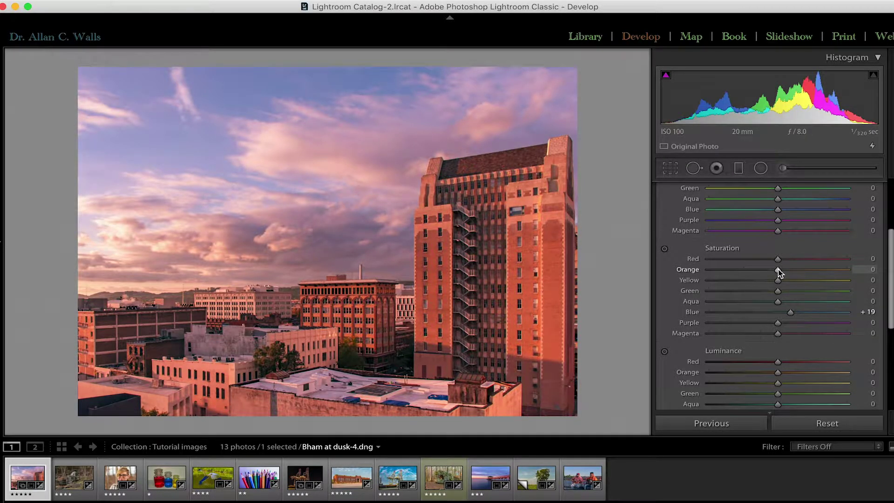
{"action": "left_click_drag", "start_coordinate": [778, 269], "coordinate": [792, 269]}
{"action": "mouse_move", "coordinate": [778, 259]}
{"action": "left_mouse_down"}
{"action": "mouse_move", "coordinate": [793, 259]}
{"action": "mouse_move", "coordinate": [764, 259]}
{"action": "mouse_move", "coordinate": [790, 259]}
{"action": "mouse_move", "coordinate": [779, 259]}
{"action": "left_mouse_up"}
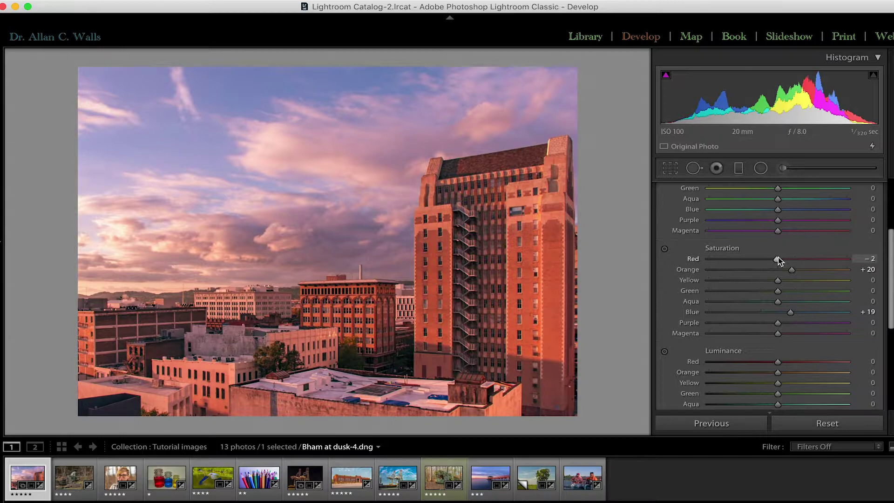
{"action": "left_click_drag", "start_coordinate": [778, 257], "coordinate": [779, 259]}
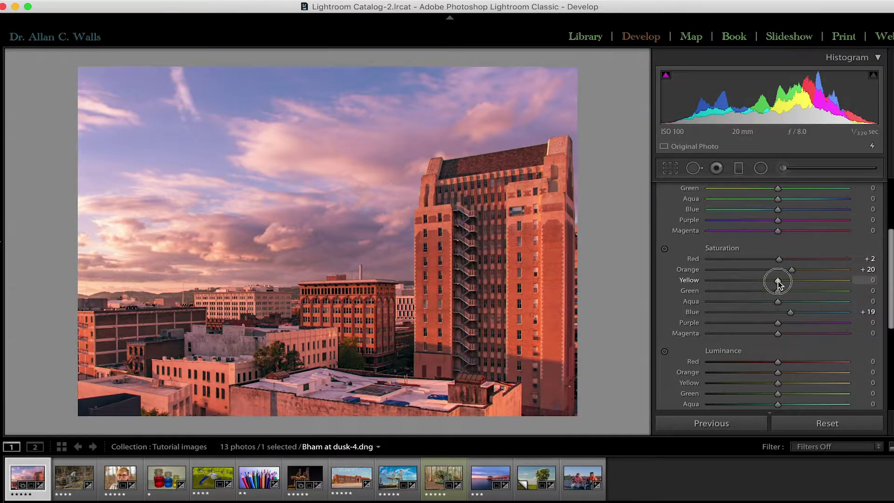
{"action": "mouse_move", "coordinate": [777, 281]}
{"action": "left_mouse_down"}
{"action": "mouse_move", "coordinate": [793, 281]}
{"action": "mouse_move", "coordinate": [779, 282]}
{"action": "left_mouse_up"}
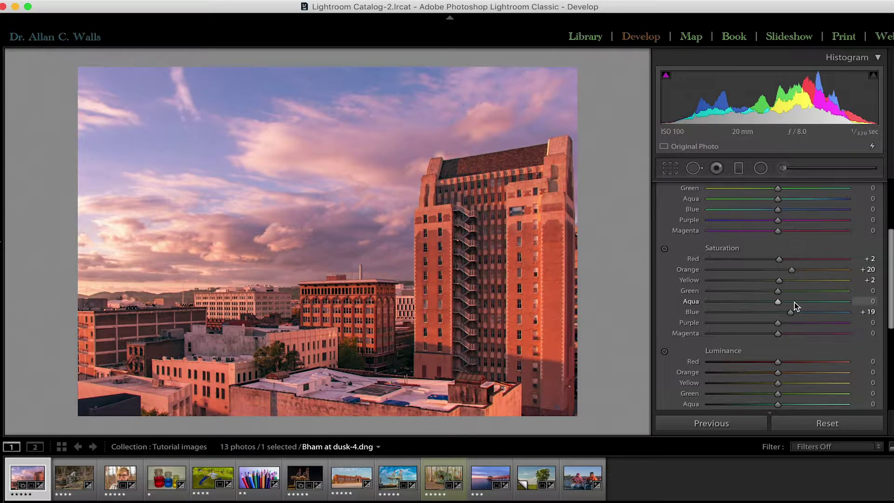
{"action": "scroll", "coordinate": [795, 303], "scroll_direction": "down", "scroll_amount": 5}
{"action": "scroll", "coordinate": [794, 303], "scroll_direction": "up", "scroll_amount": 1}
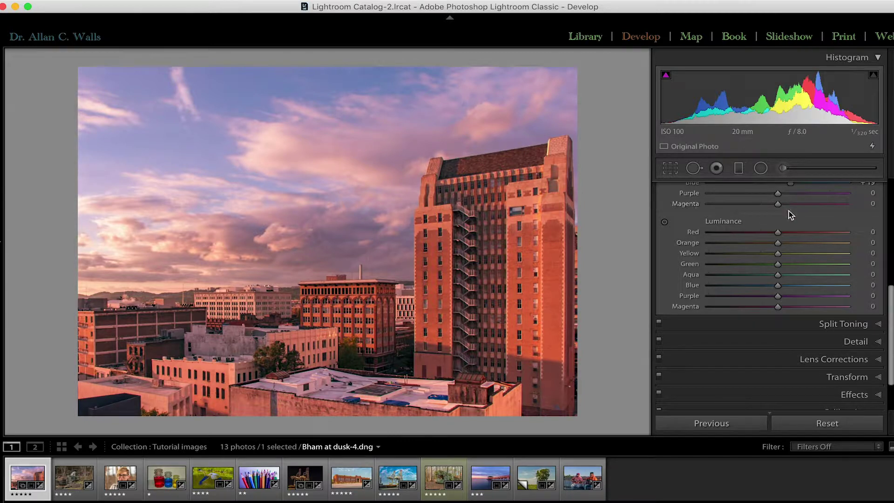
{"action": "scroll", "coordinate": [747, 203], "scroll_direction": "up", "scroll_amount": 5}
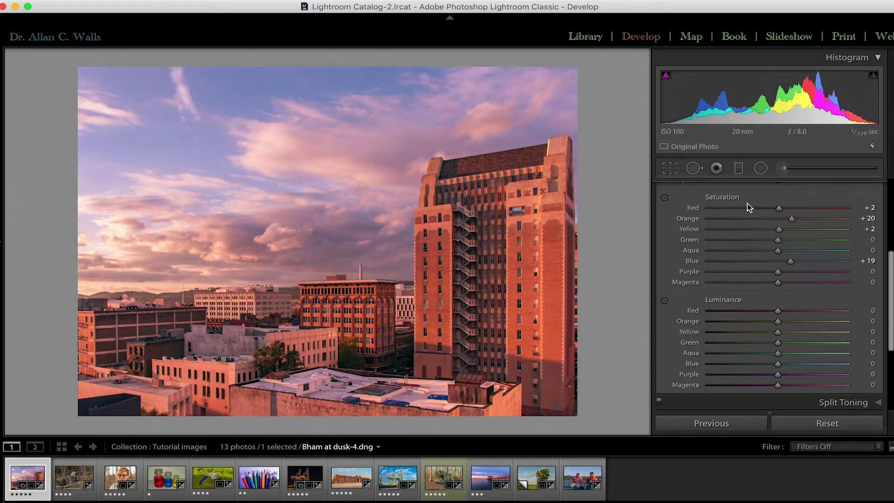
{"action": "scroll", "coordinate": [747, 207], "scroll_direction": "down", "scroll_amount": 6}
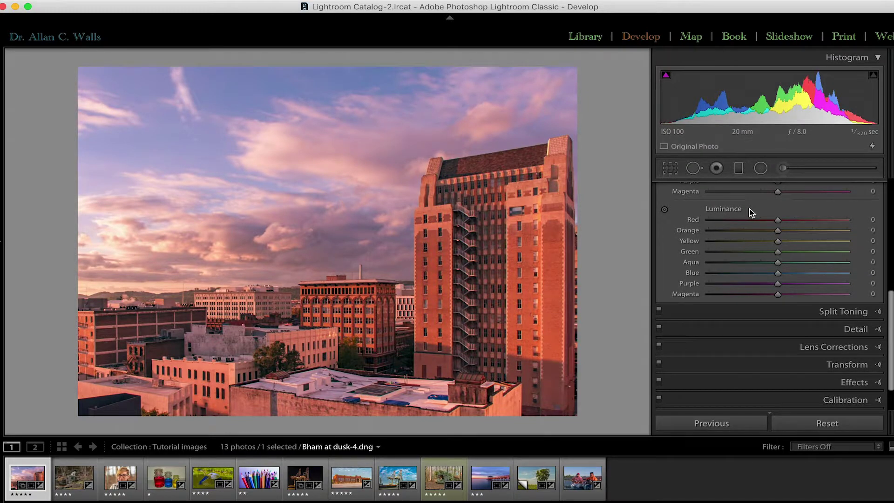
Step: Set HSL Luminance to Orange -27, Red -5 and Blue -23
{"action": "left_click", "coordinate": [779, 233]}
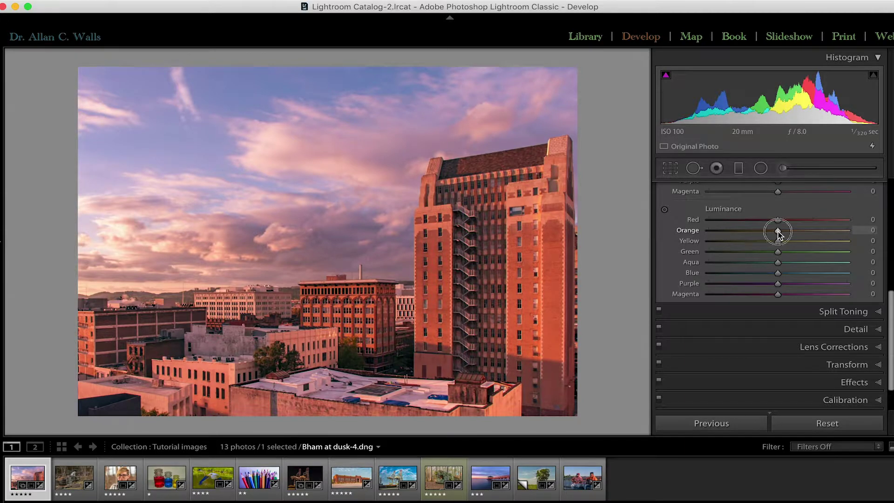
{"action": "left_click_drag", "start_coordinate": [779, 233], "coordinate": [755, 233]}
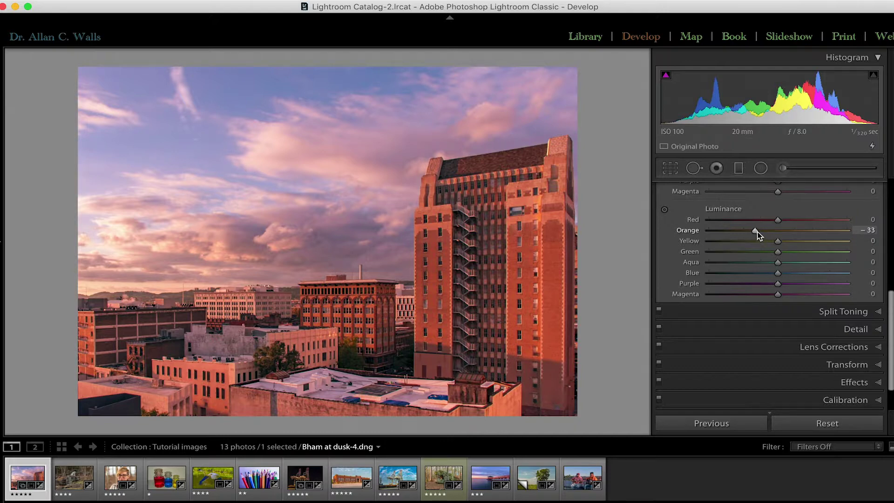
{"action": "left_click_drag", "start_coordinate": [754, 230], "coordinate": [759, 230]}
{"action": "mouse_move", "coordinate": [778, 219]}
{"action": "left_mouse_down"}
{"action": "mouse_move", "coordinate": [747, 219]}
{"action": "mouse_move", "coordinate": [809, 219]}
{"action": "mouse_move", "coordinate": [776, 222]}
{"action": "left_mouse_up"}
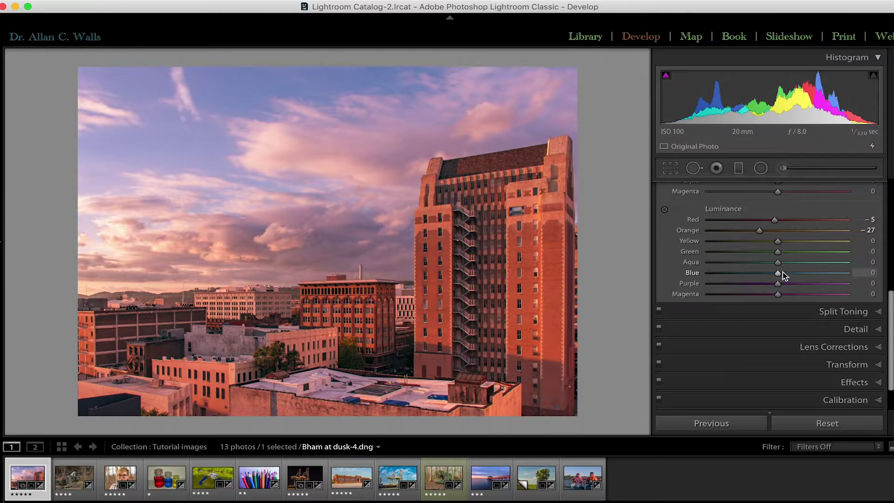
{"action": "left_click", "coordinate": [778, 273]}
{"action": "left_click_drag", "start_coordinate": [779, 275], "coordinate": [763, 277]}
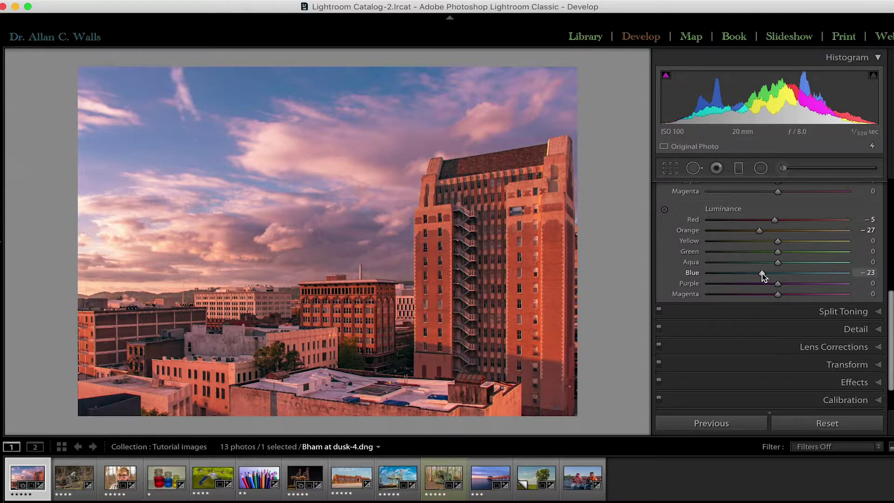
Step: Reset all HSL Saturation values to zero
{"action": "scroll", "coordinate": [787, 254], "scroll_direction": "up", "scroll_amount": 3}
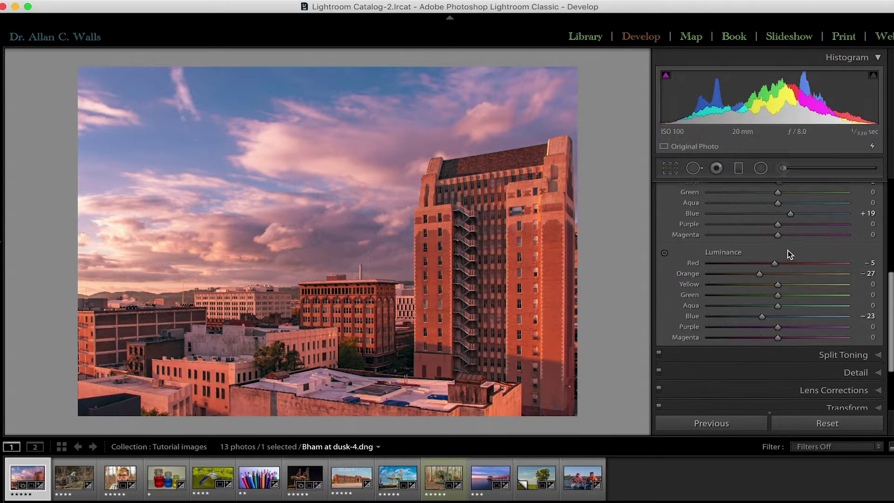
{"action": "scroll", "coordinate": [791, 216], "scroll_direction": "up", "scroll_amount": 3}
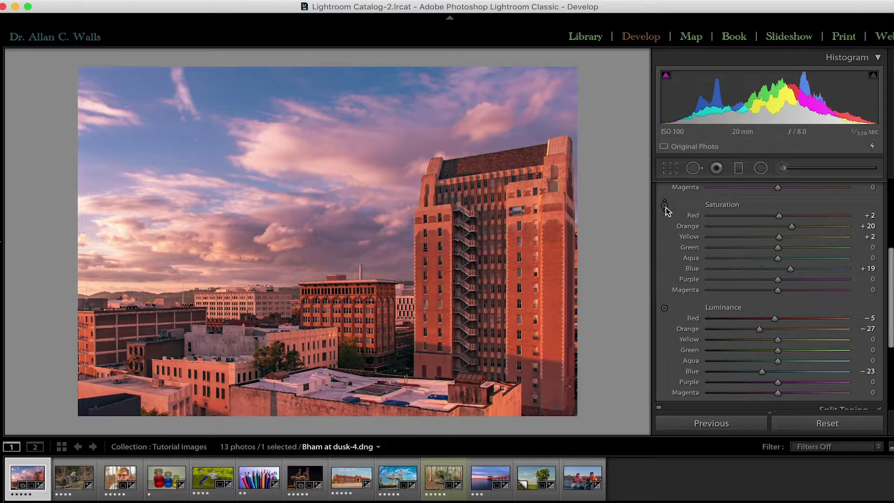
{"action": "double_click", "coordinate": [720, 205]}
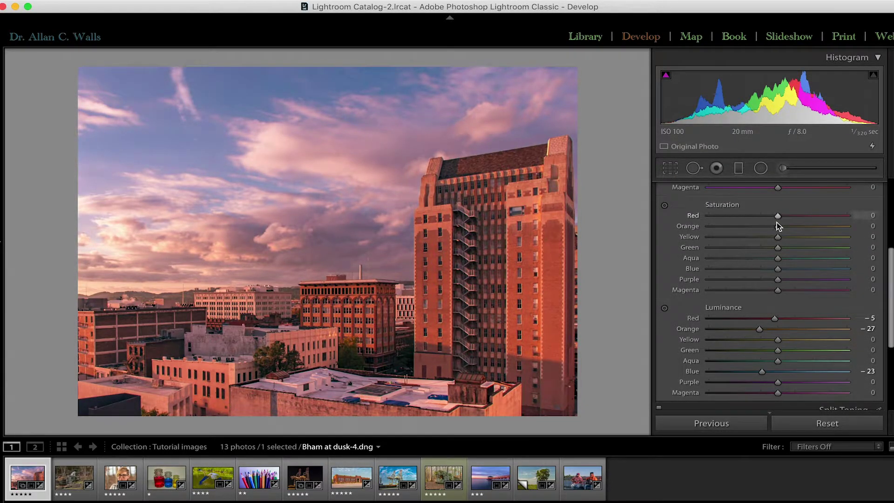
Step: Reset all Luminance values to zero, keeping Blue Luminance at -23
{"action": "scroll", "coordinate": [777, 226], "scroll_direction": "down", "scroll_amount": 3}
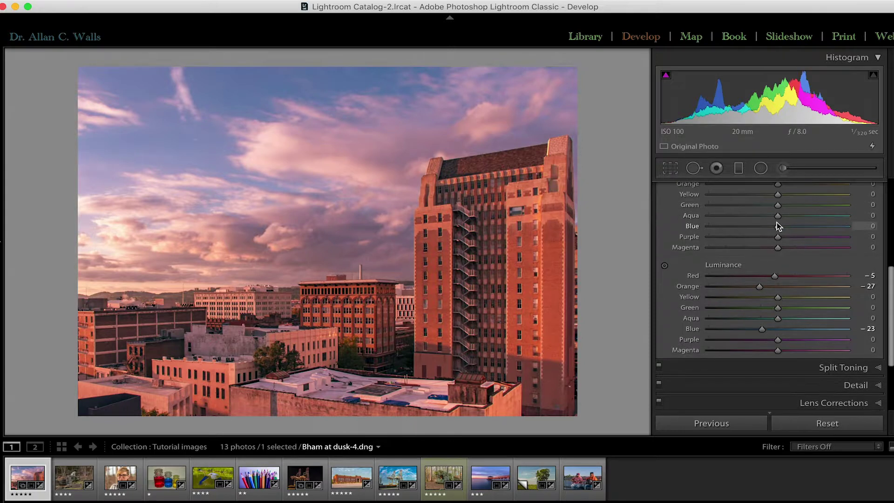
{"action": "scroll", "coordinate": [787, 284], "scroll_direction": "up", "scroll_amount": 1}
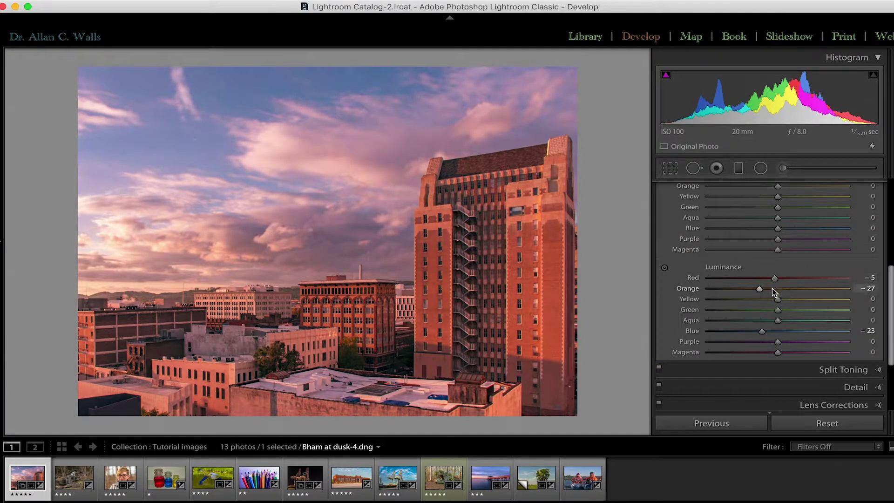
{"action": "left_click_drag", "start_coordinate": [762, 331], "coordinate": [778, 331]}
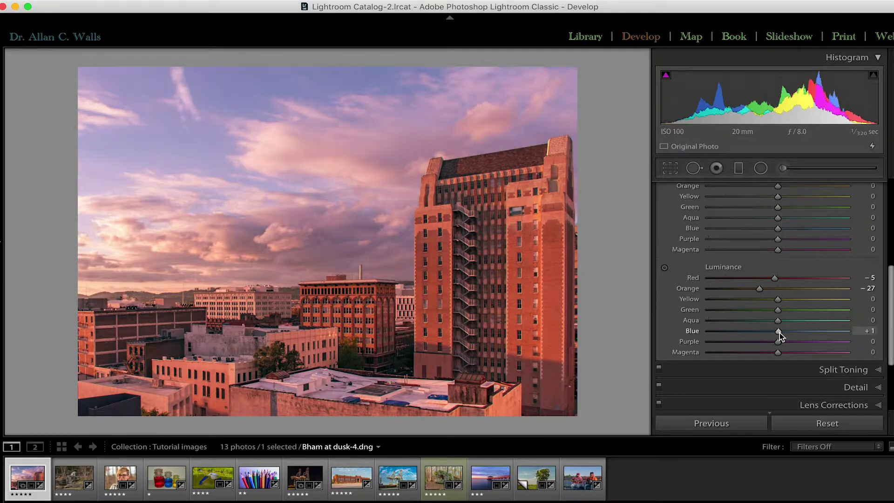
{"action": "double_click", "coordinate": [731, 268]}
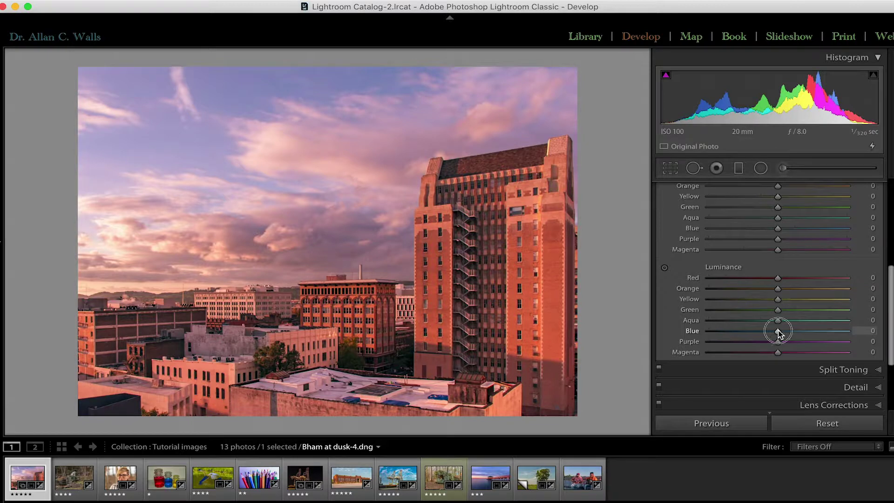
{"action": "left_click_drag", "start_coordinate": [778, 332], "coordinate": [763, 332]}
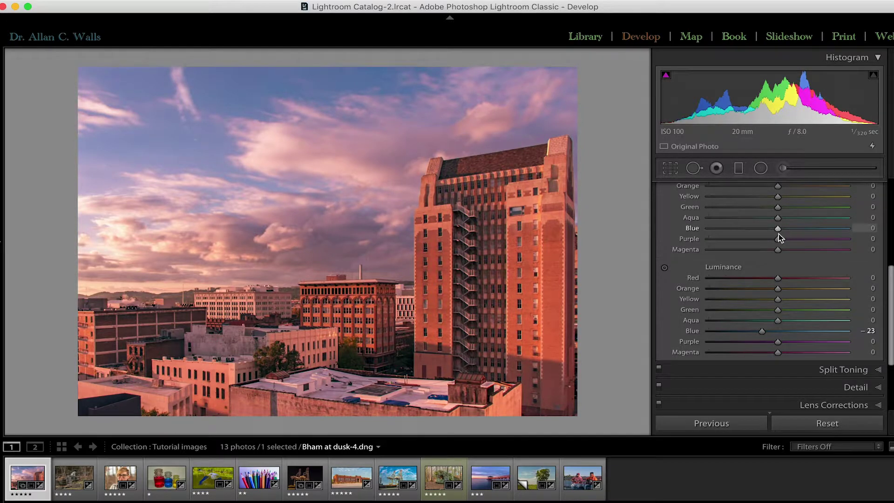
Step: Set Blue Saturation to +11 and Orange Luminance to -45, then view Before/After
{"action": "left_click_drag", "start_coordinate": [777, 229], "coordinate": [785, 231]}
{"action": "scroll", "coordinate": [785, 231], "scroll_direction": "up", "scroll_amount": 3}
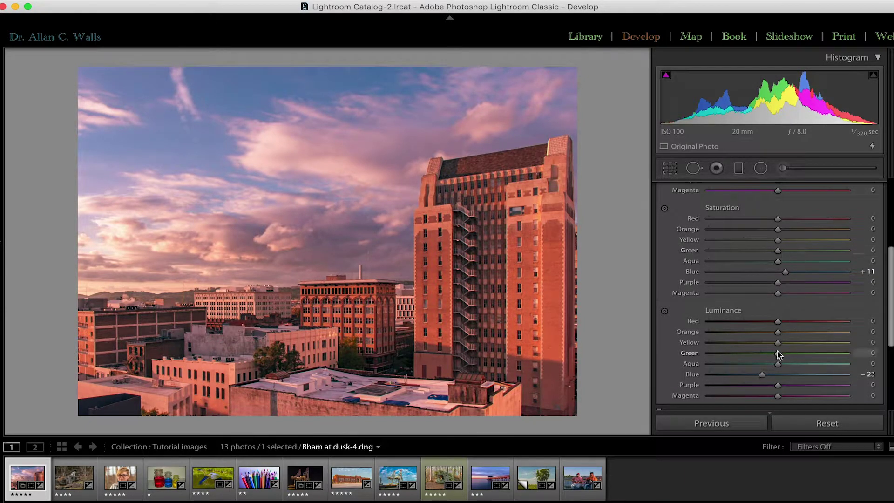
{"action": "left_click", "coordinate": [777, 332]}
{"action": "left_click_drag", "start_coordinate": [778, 332], "coordinate": [748, 335]}
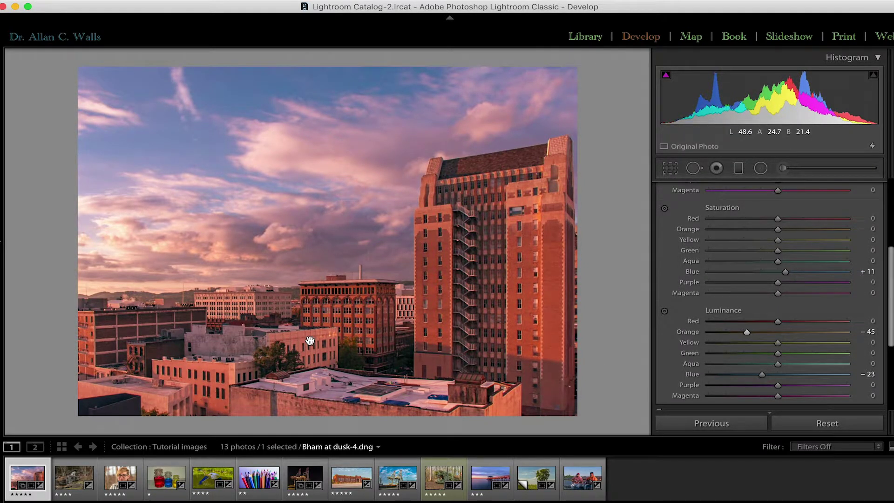
{"action": "key", "text": "y"}
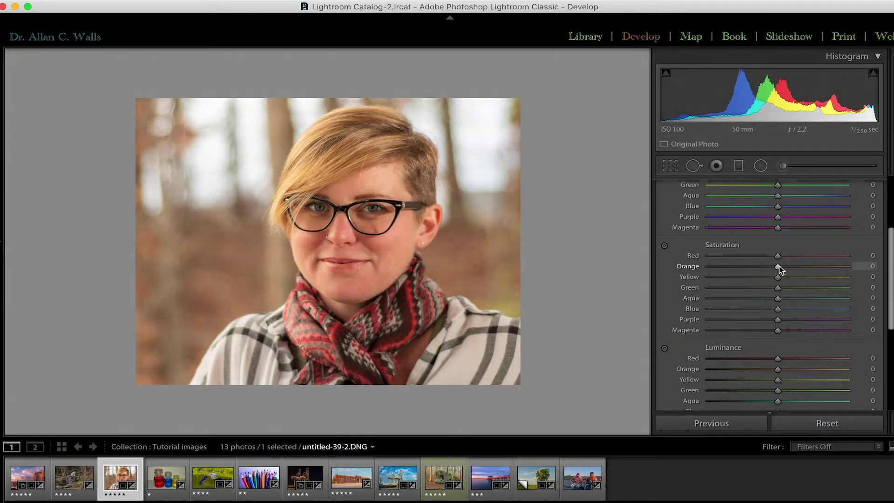
Step: Raise the portrait's Orange Saturation to +11
{"action": "left_click_drag", "start_coordinate": [781, 266], "coordinate": [770, 249]}
{"action": "scroll", "coordinate": [785, 269], "scroll_direction": "up", "scroll_amount": 4}
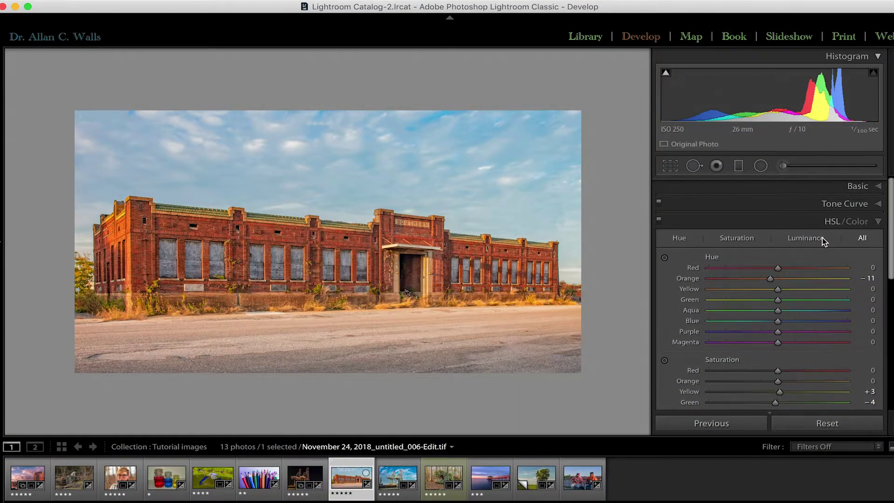
Step: Set the Basic panel Treatment to Black & White and expand the B&W mix panel
{"action": "left_click", "coordinate": [765, 187]}
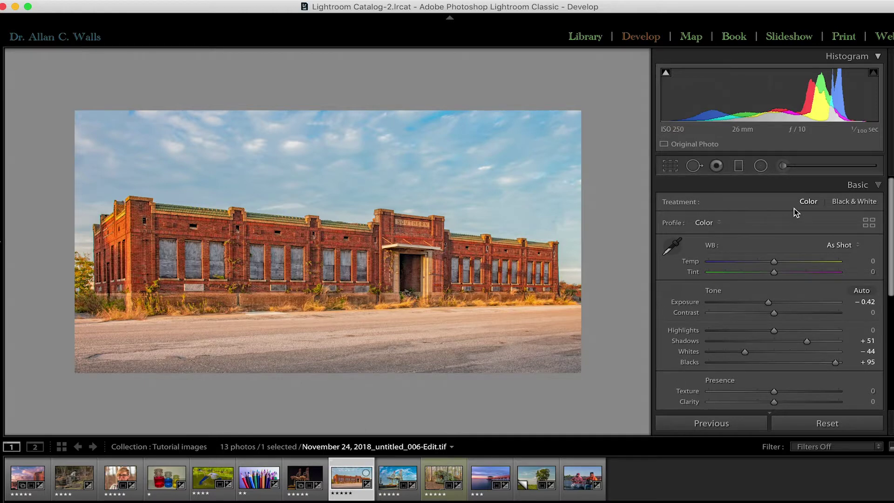
{"action": "left_click", "coordinate": [862, 202]}
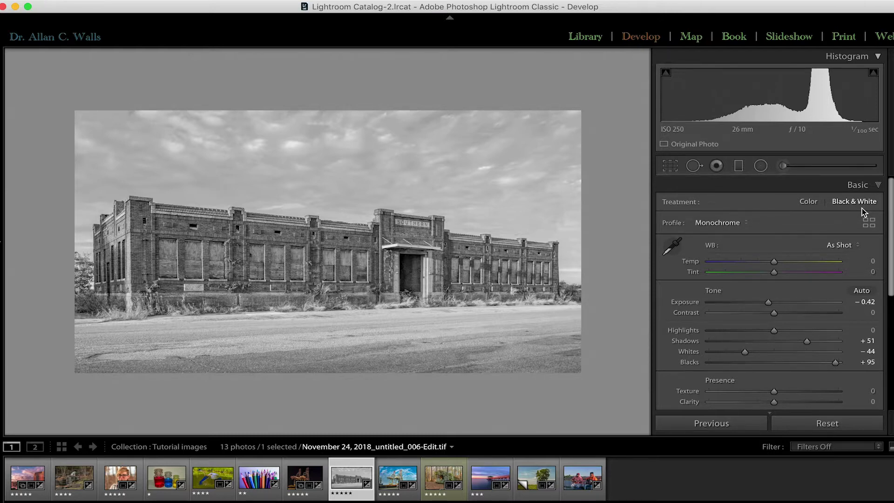
{"action": "scroll", "coordinate": [862, 208], "scroll_direction": "down", "scroll_amount": 5}
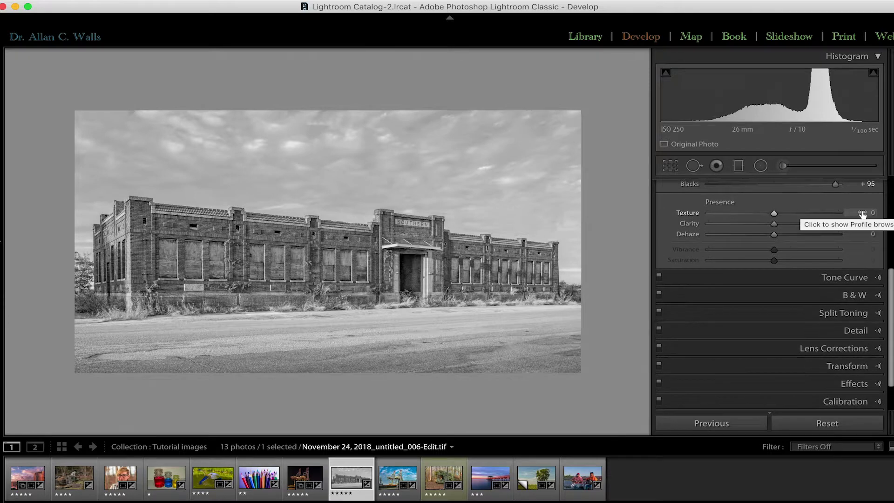
{"action": "left_click", "coordinate": [825, 300]}
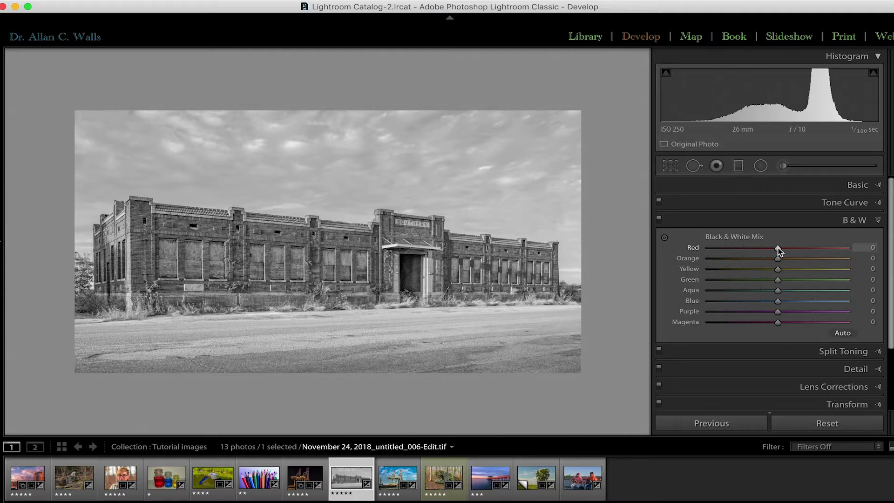
Step: Try the Red and Orange B&W mix sliders, settling on Red 0 and Orange +2
{"action": "left_click_drag", "start_coordinate": [779, 251], "coordinate": [836, 250]}
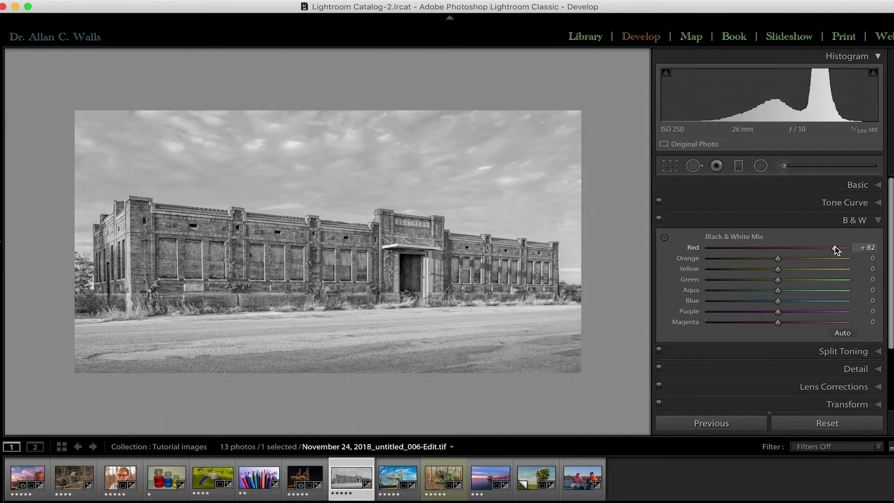
{"action": "left_click_drag", "start_coordinate": [776, 259], "coordinate": [750, 259]}
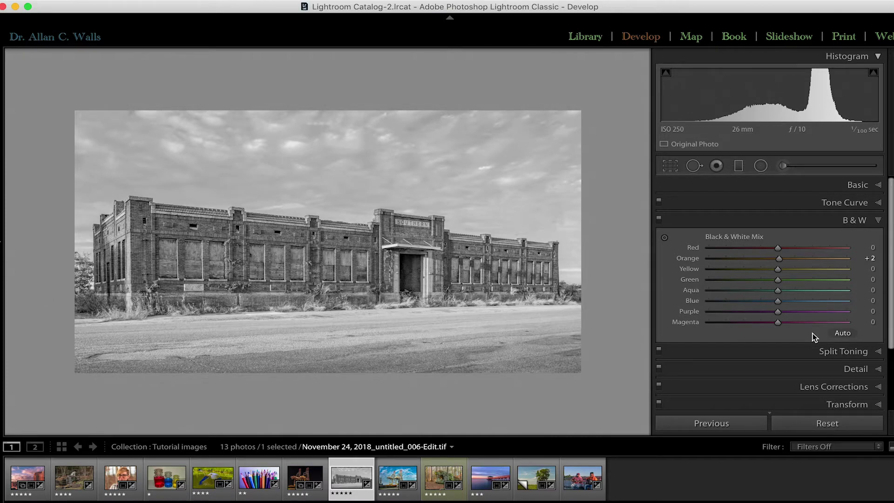
Step: Apply the Auto B&W mix, then reset all eight mix colours to 0
{"action": "left_click", "coordinate": [843, 334]}
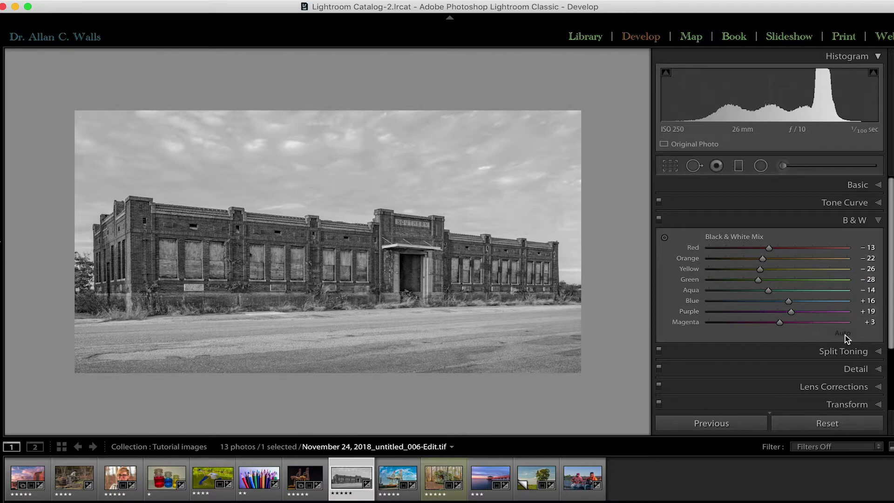
{"action": "double_click", "coordinate": [719, 236]}
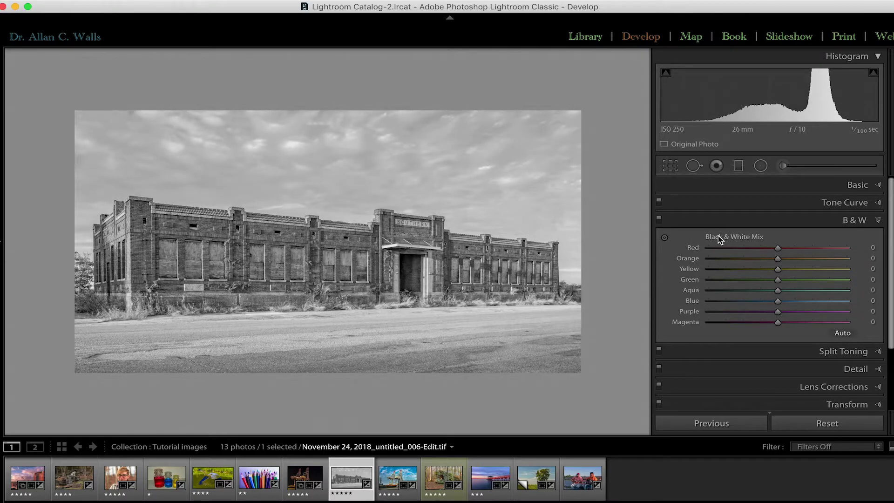